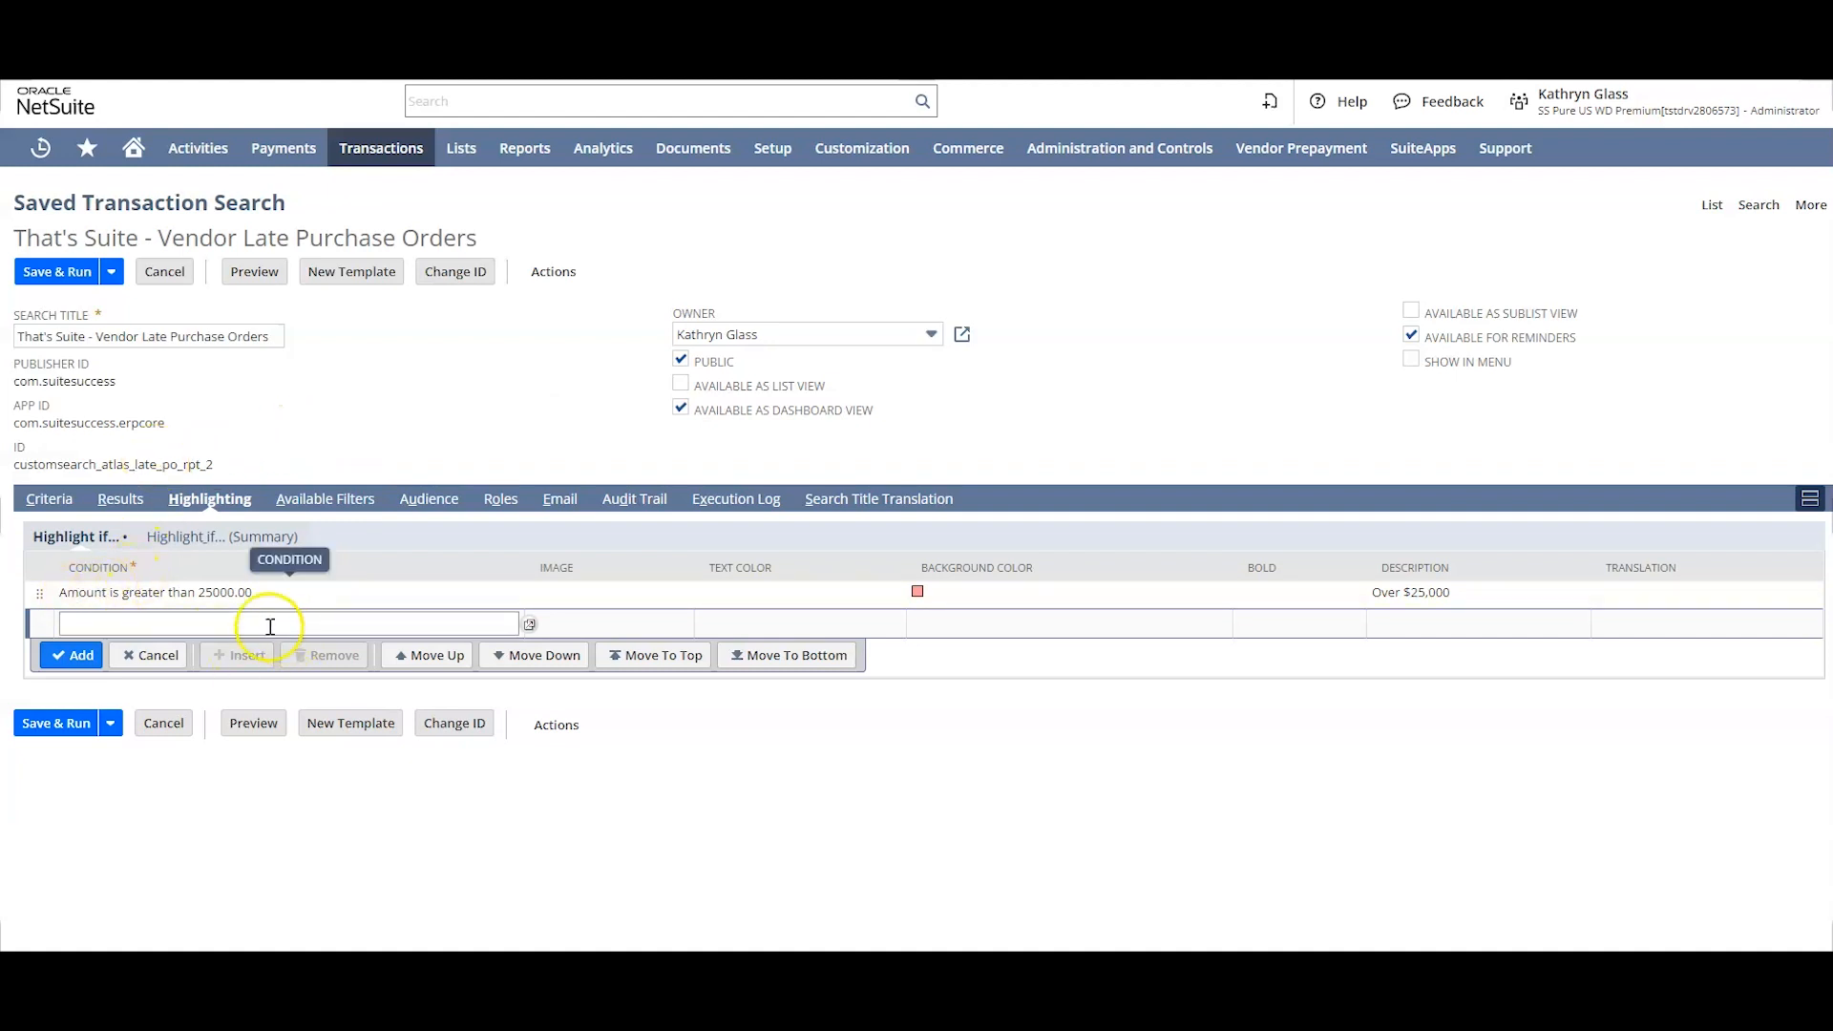
Step: Edit the late purchase orders search and remove its highlighting condition for amounts greater than 25000
click(238, 594)
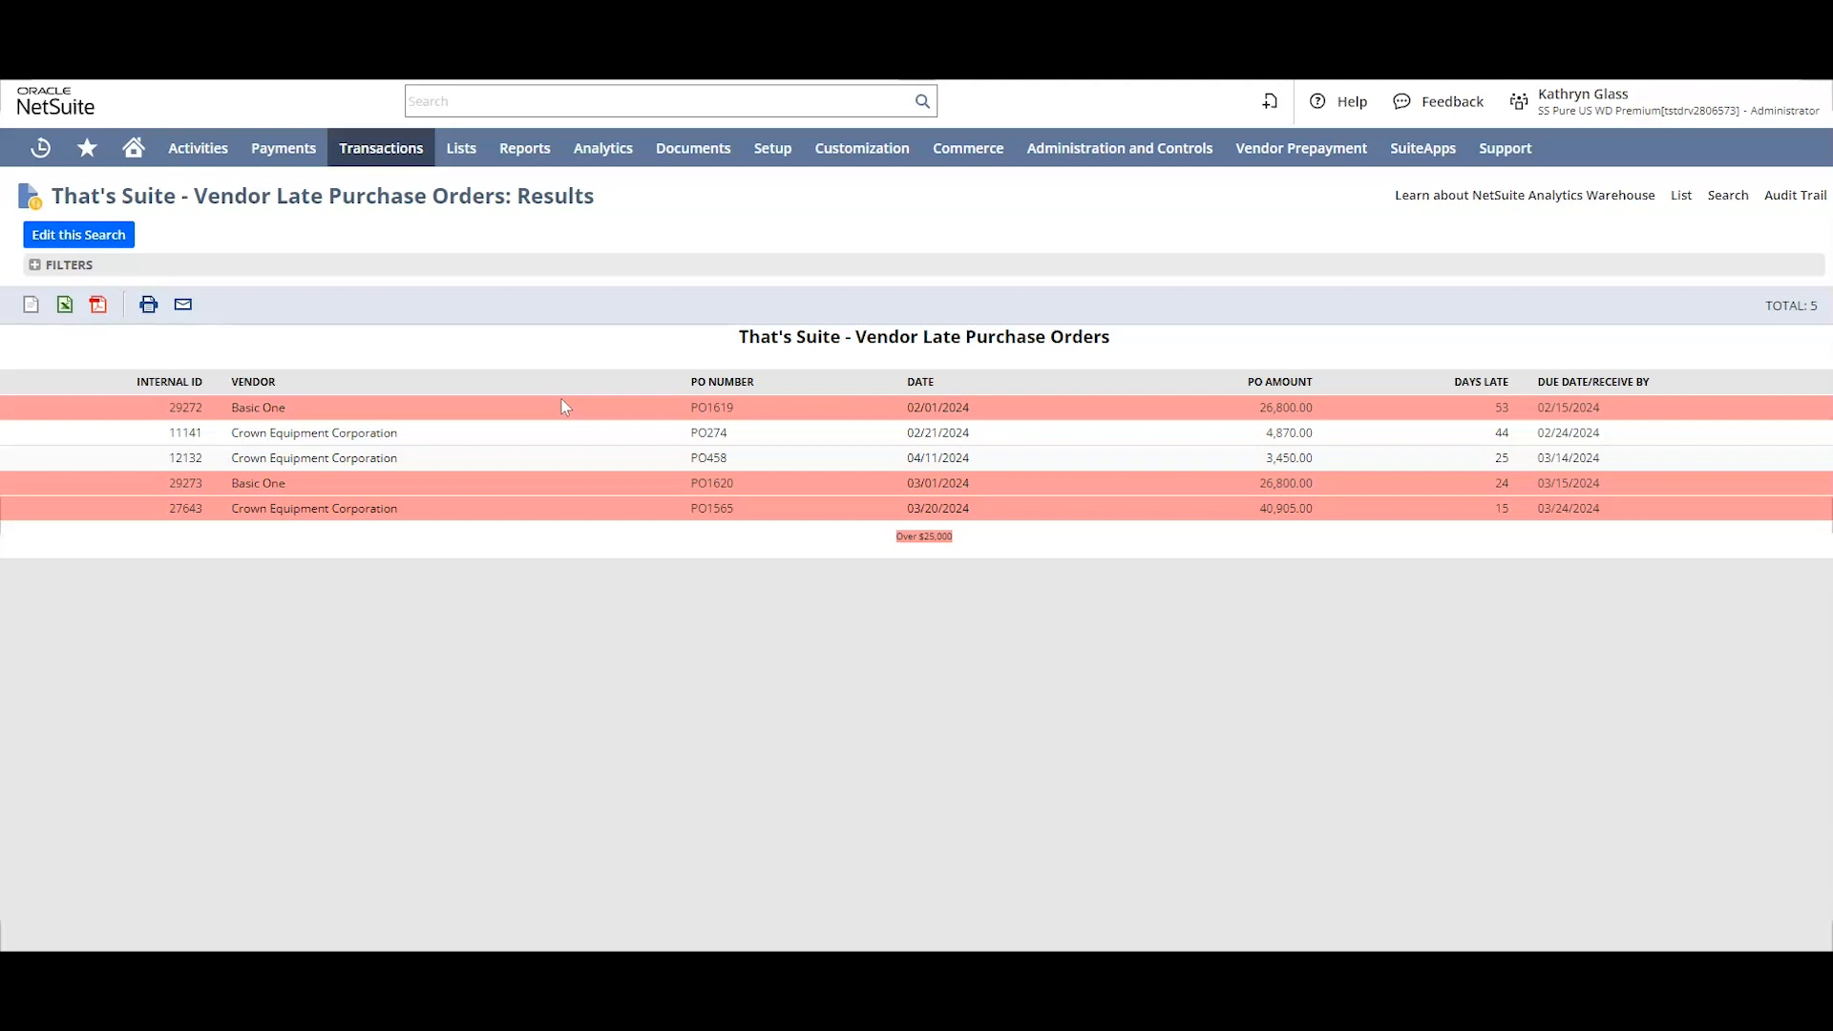
click(103, 236)
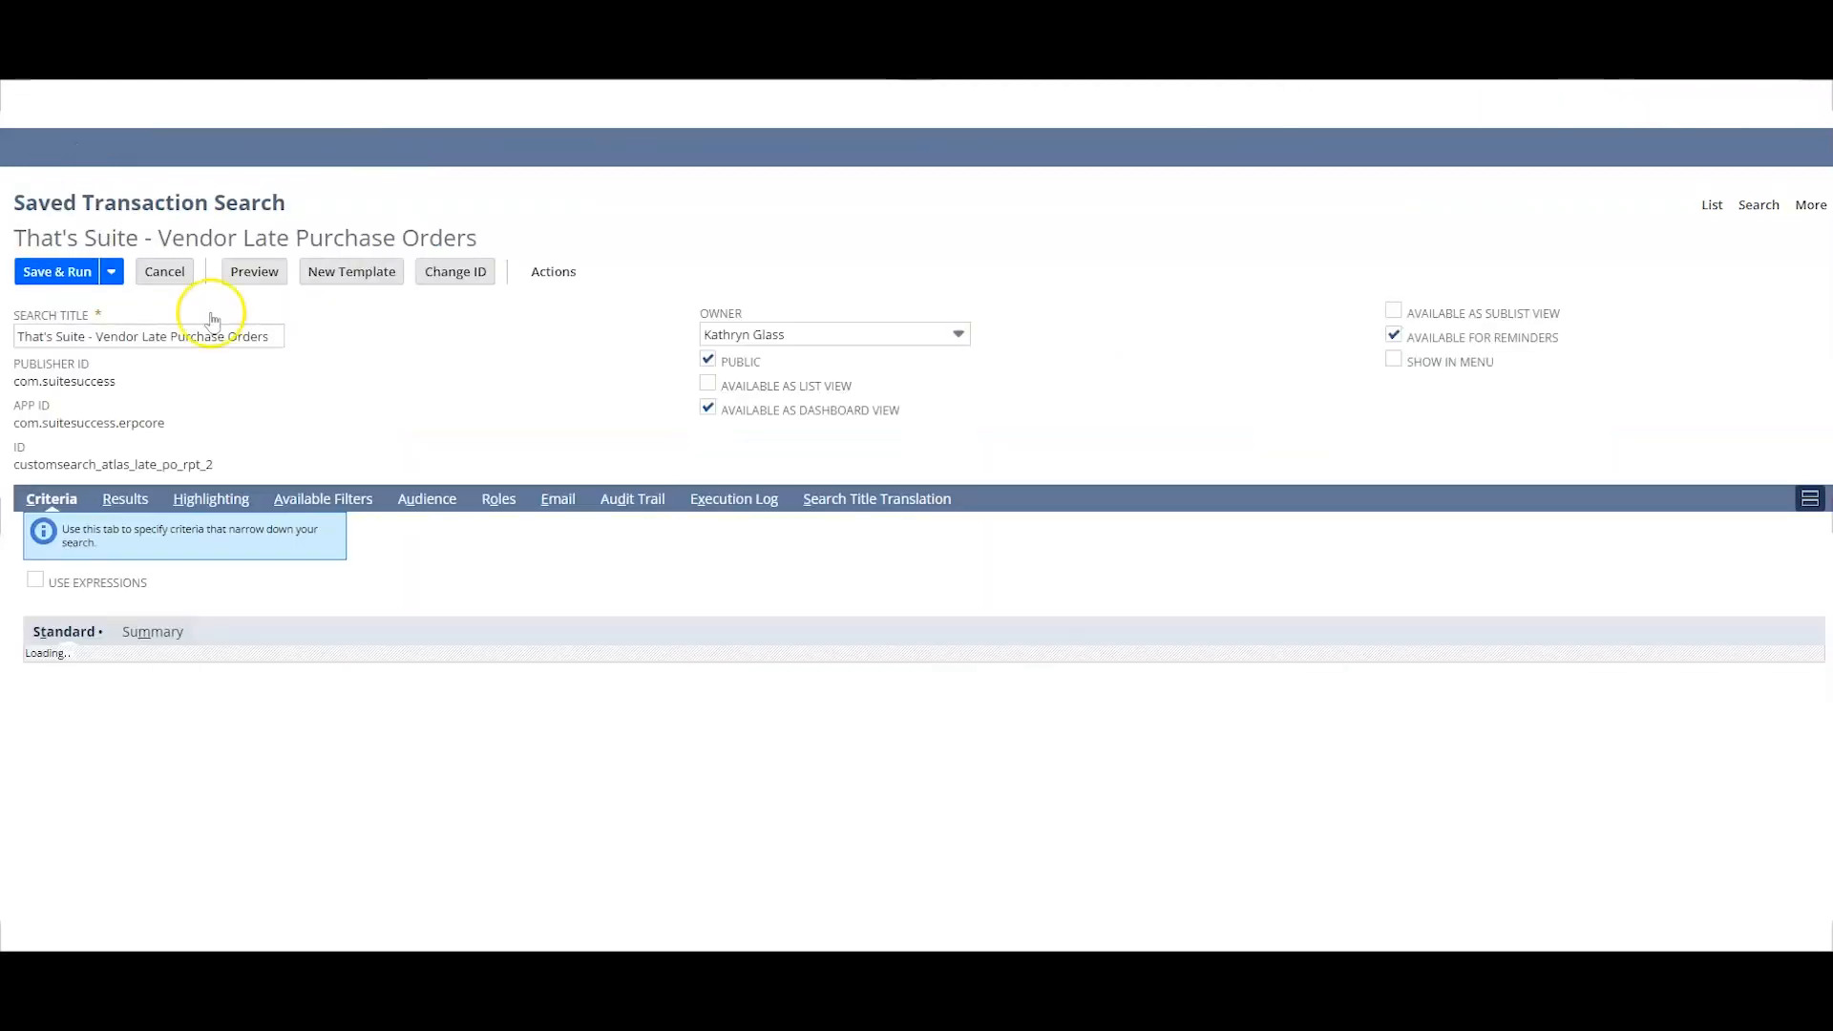
click(216, 500)
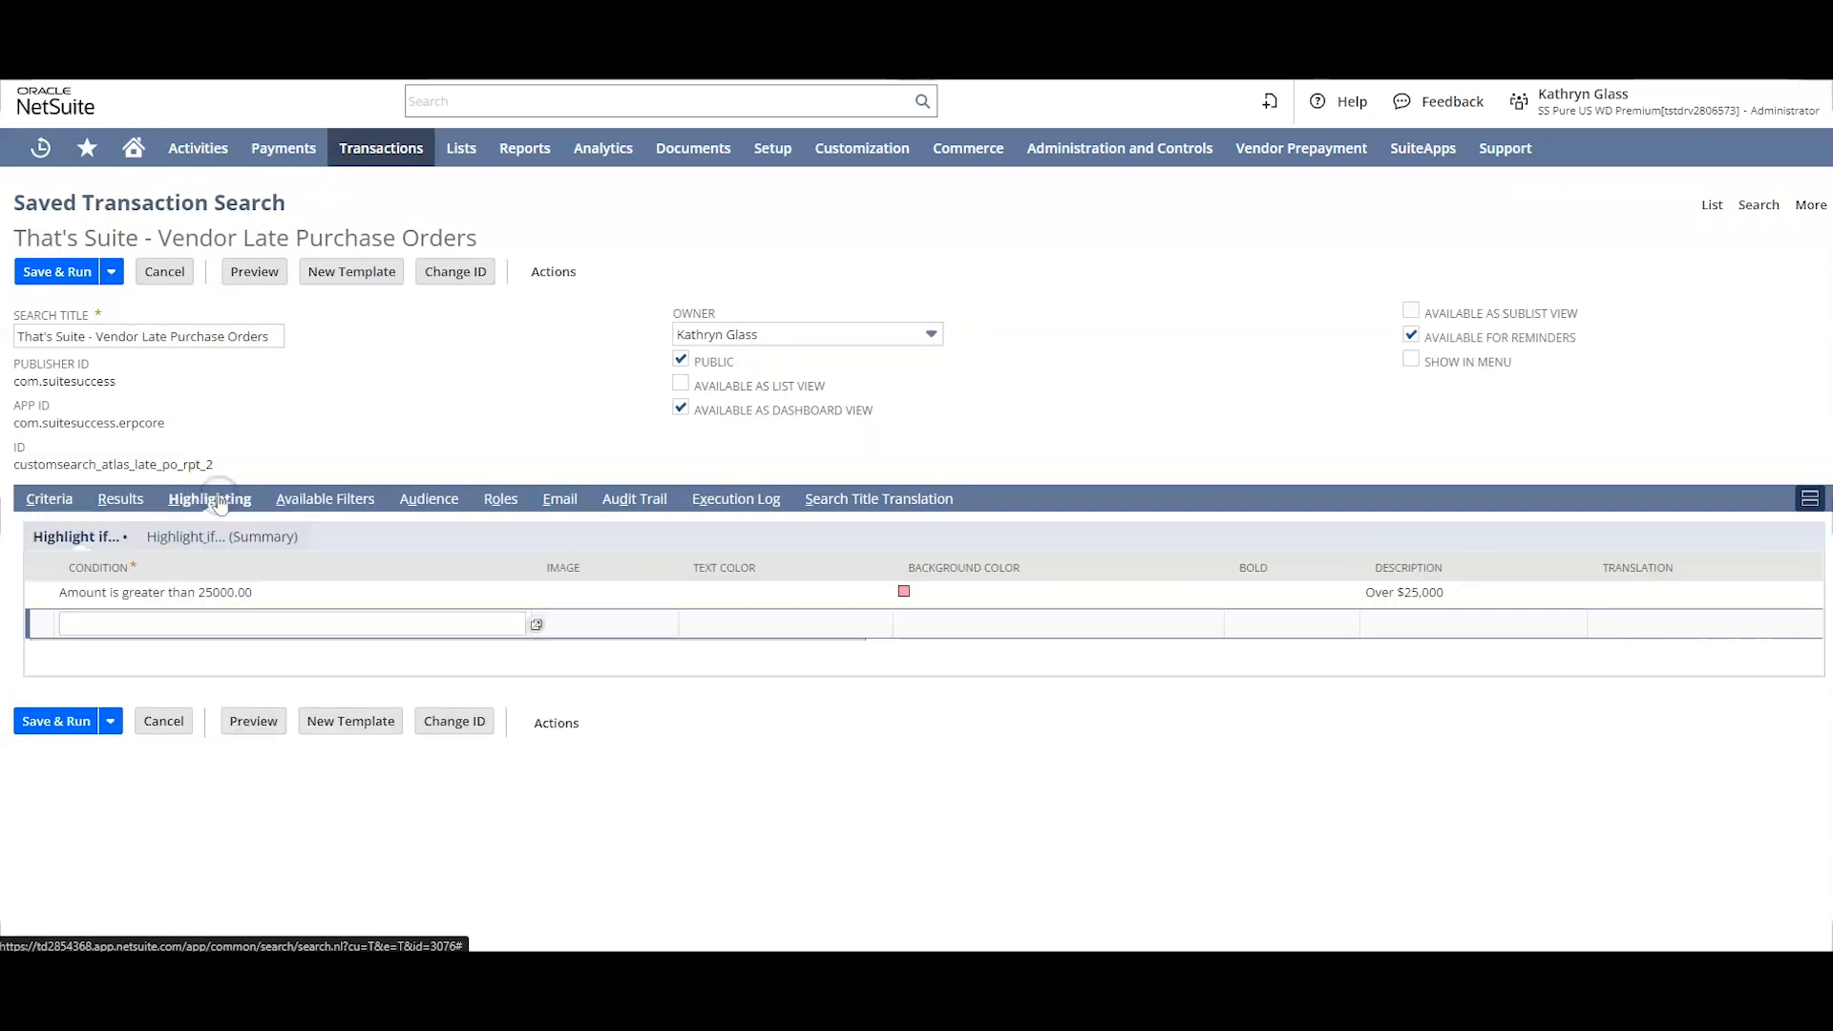
click(238, 591)
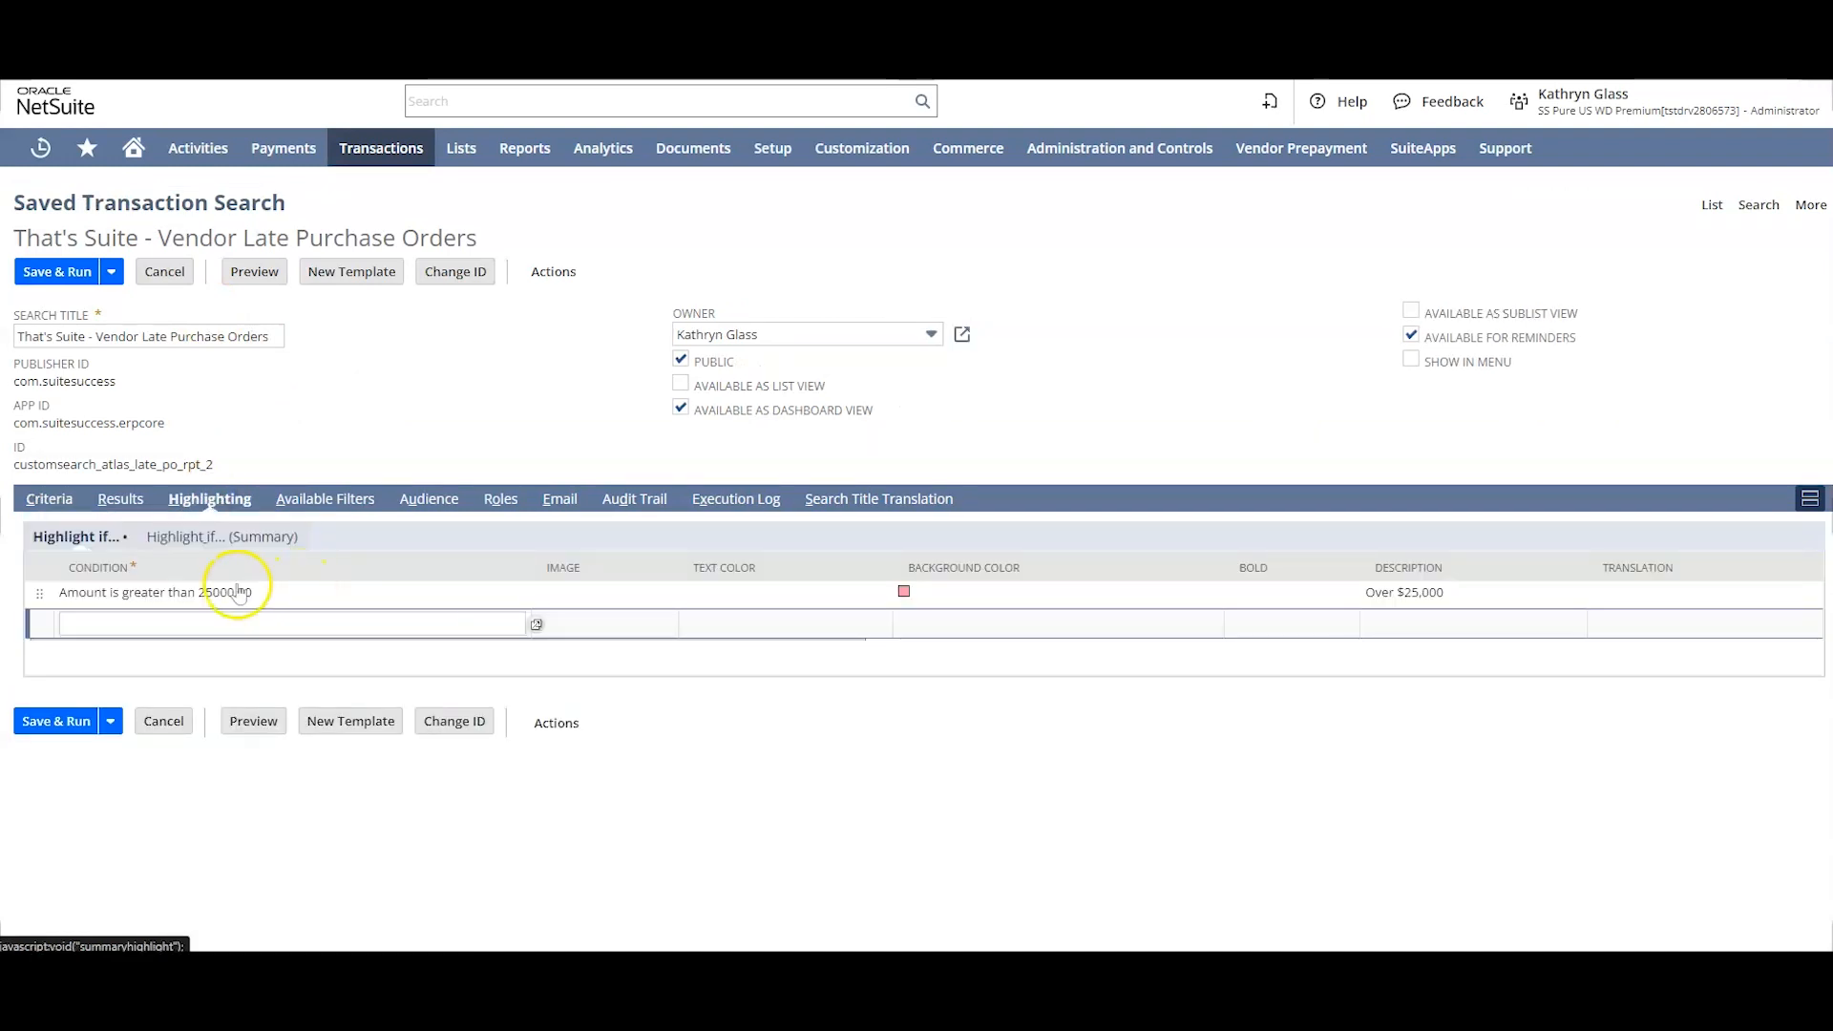
click(345, 594)
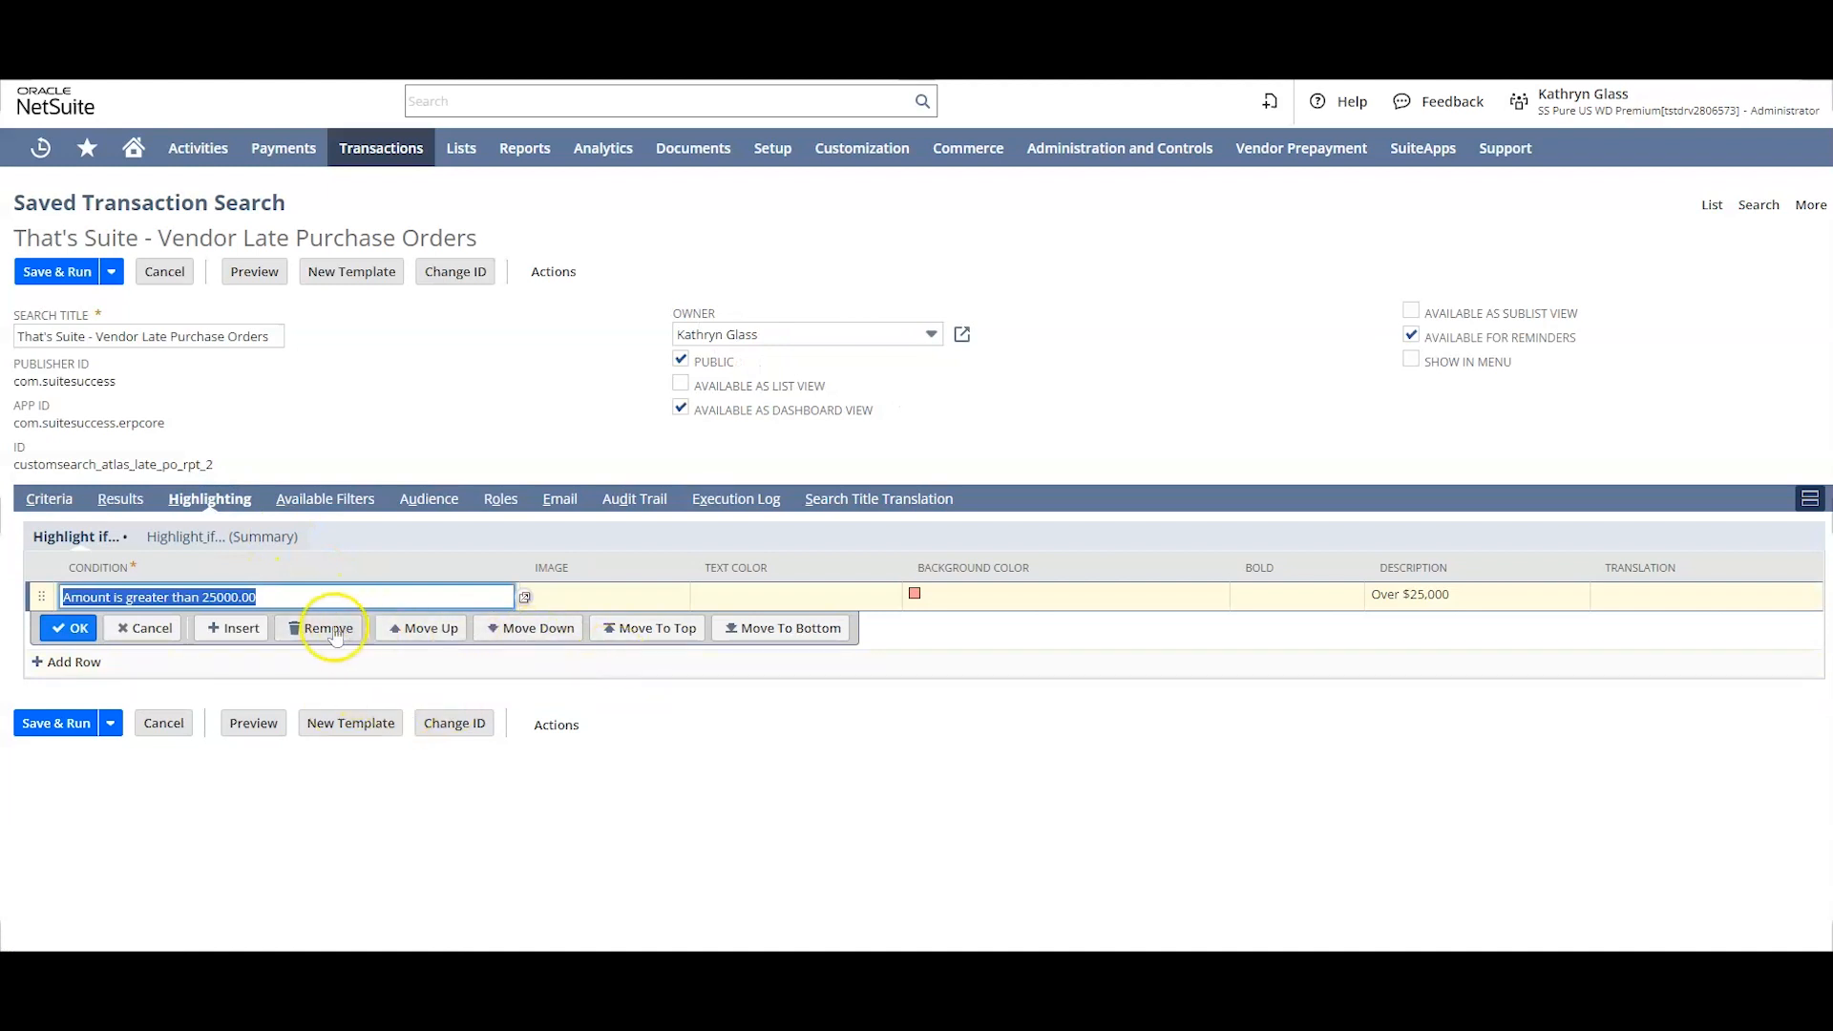
click(329, 628)
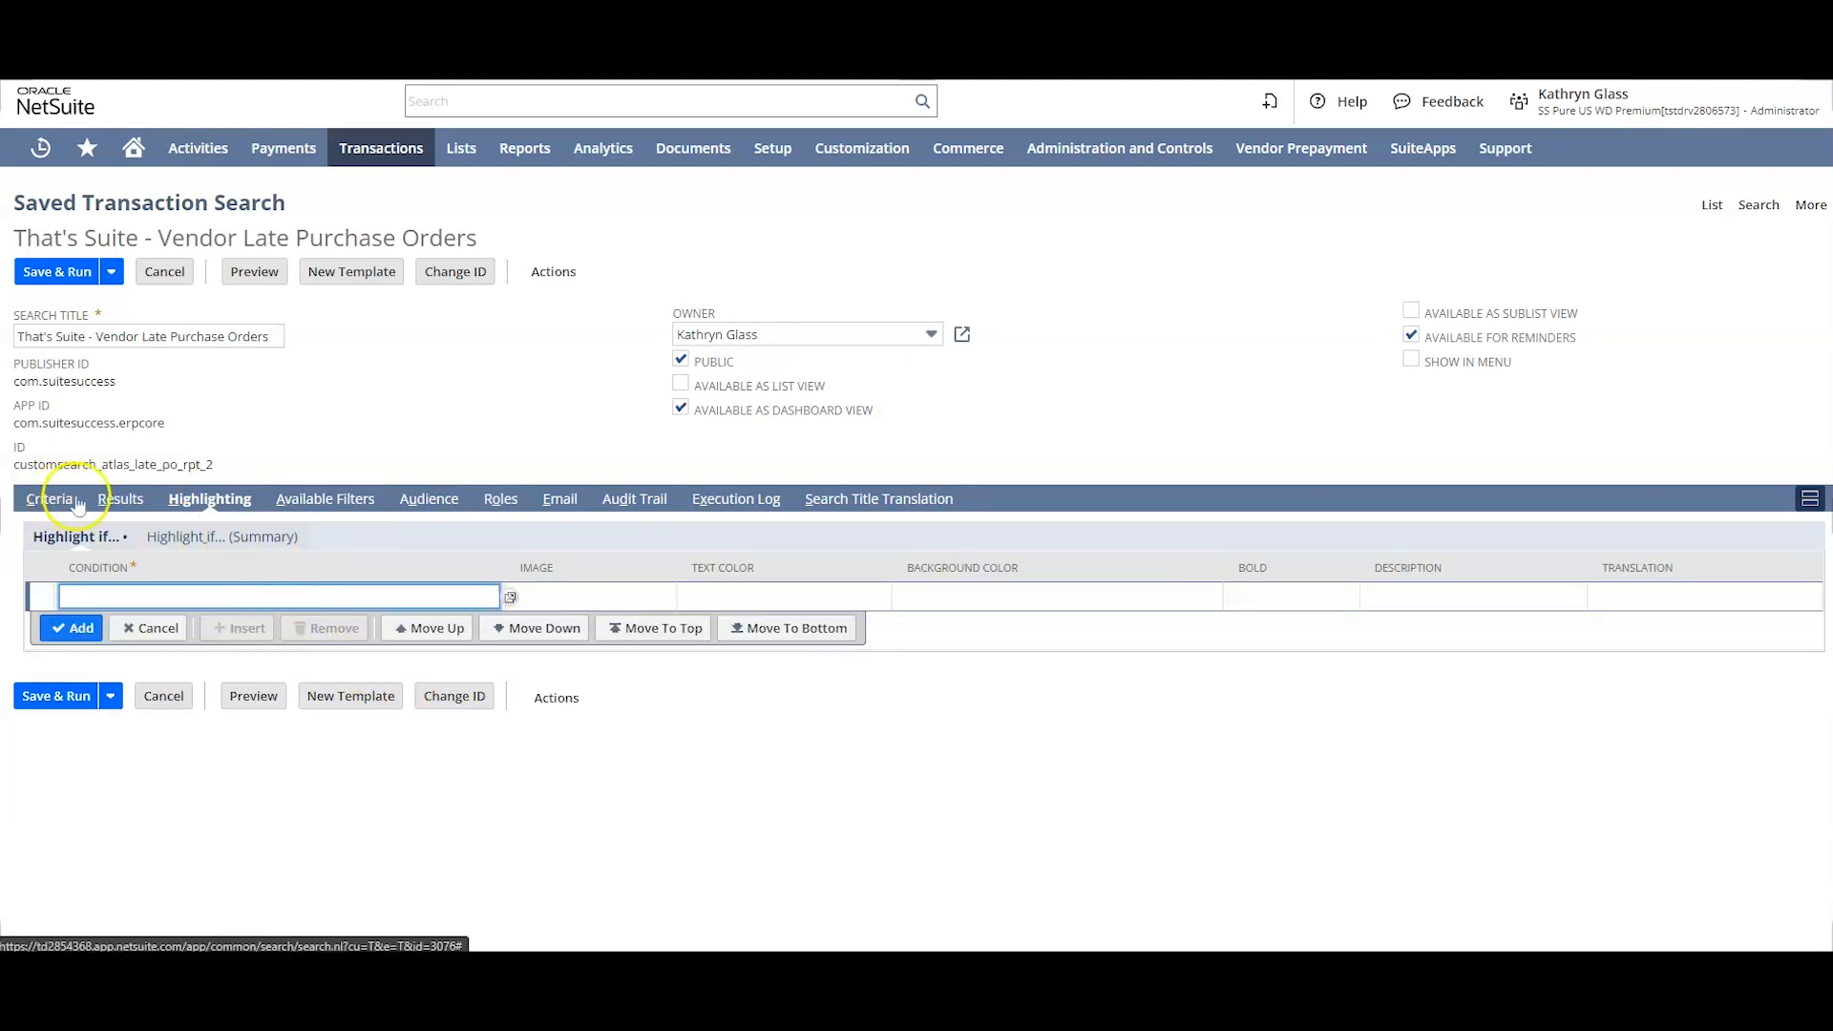
Step: Insert a Formula (HTML) results column directly above the Formula (Numeric) column
click(129, 504)
scroll(180, 472, down, 3)
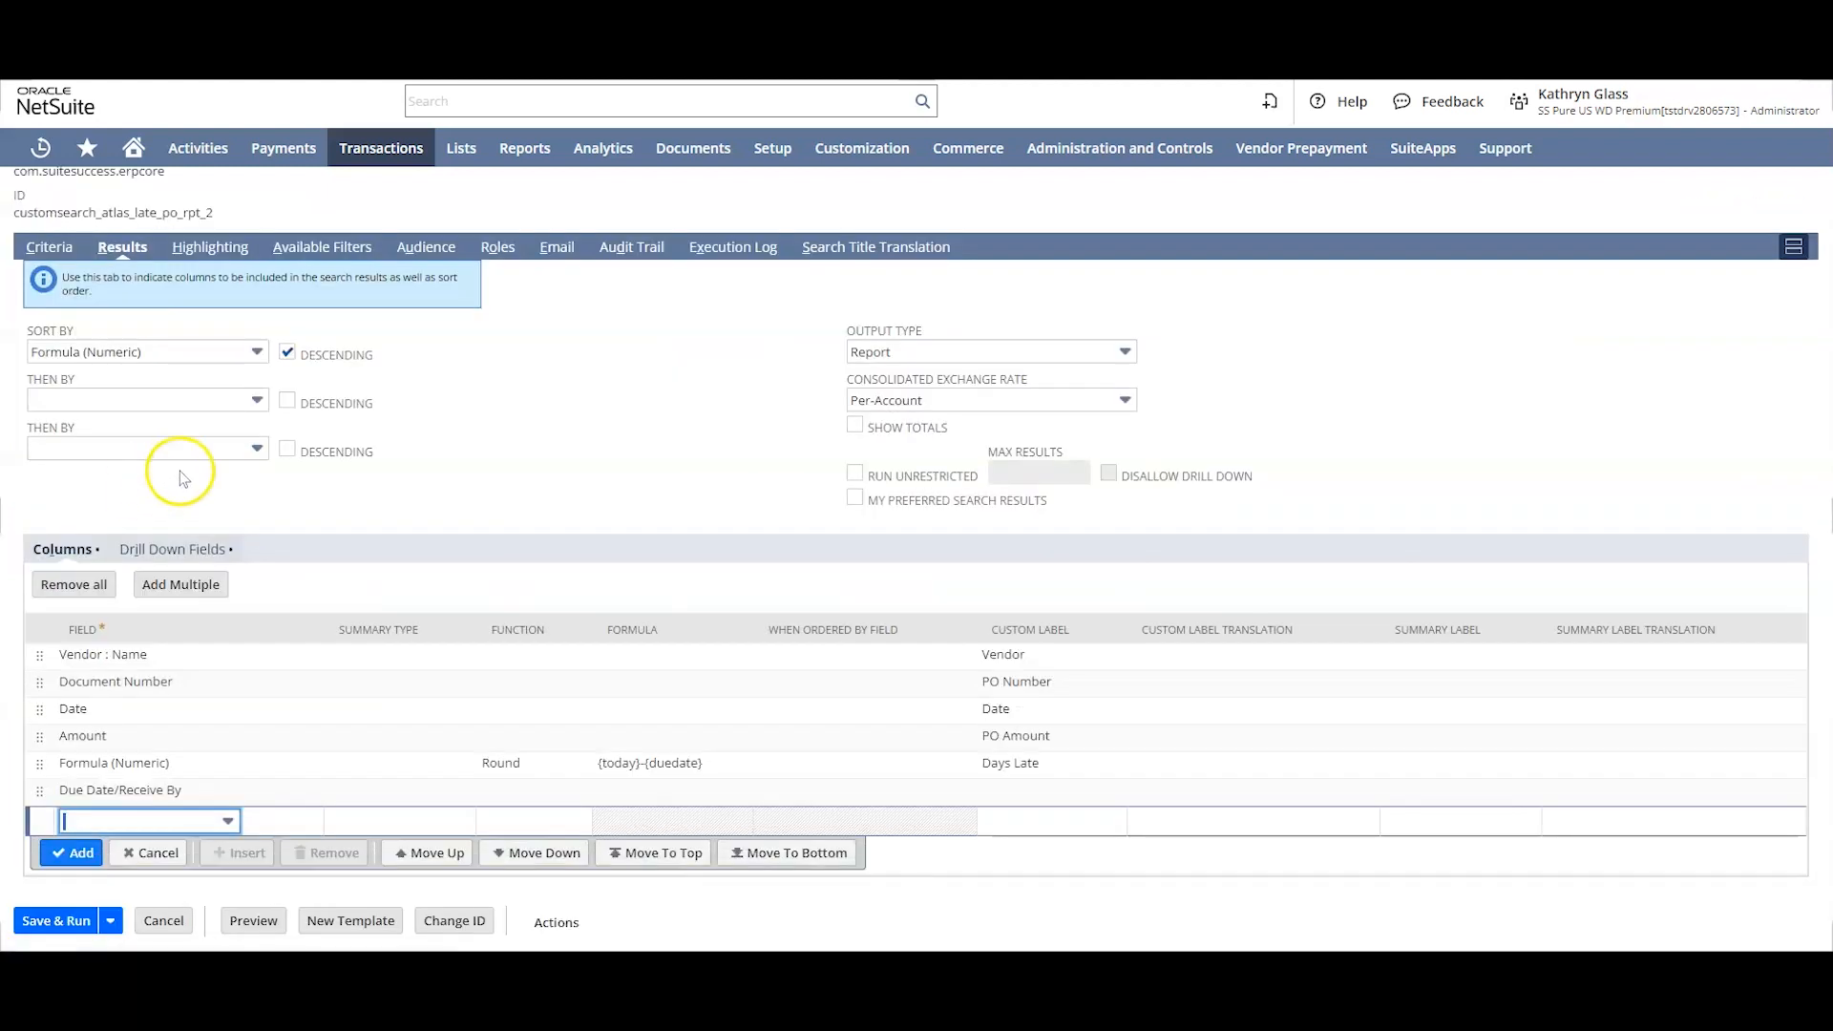
click(137, 767)
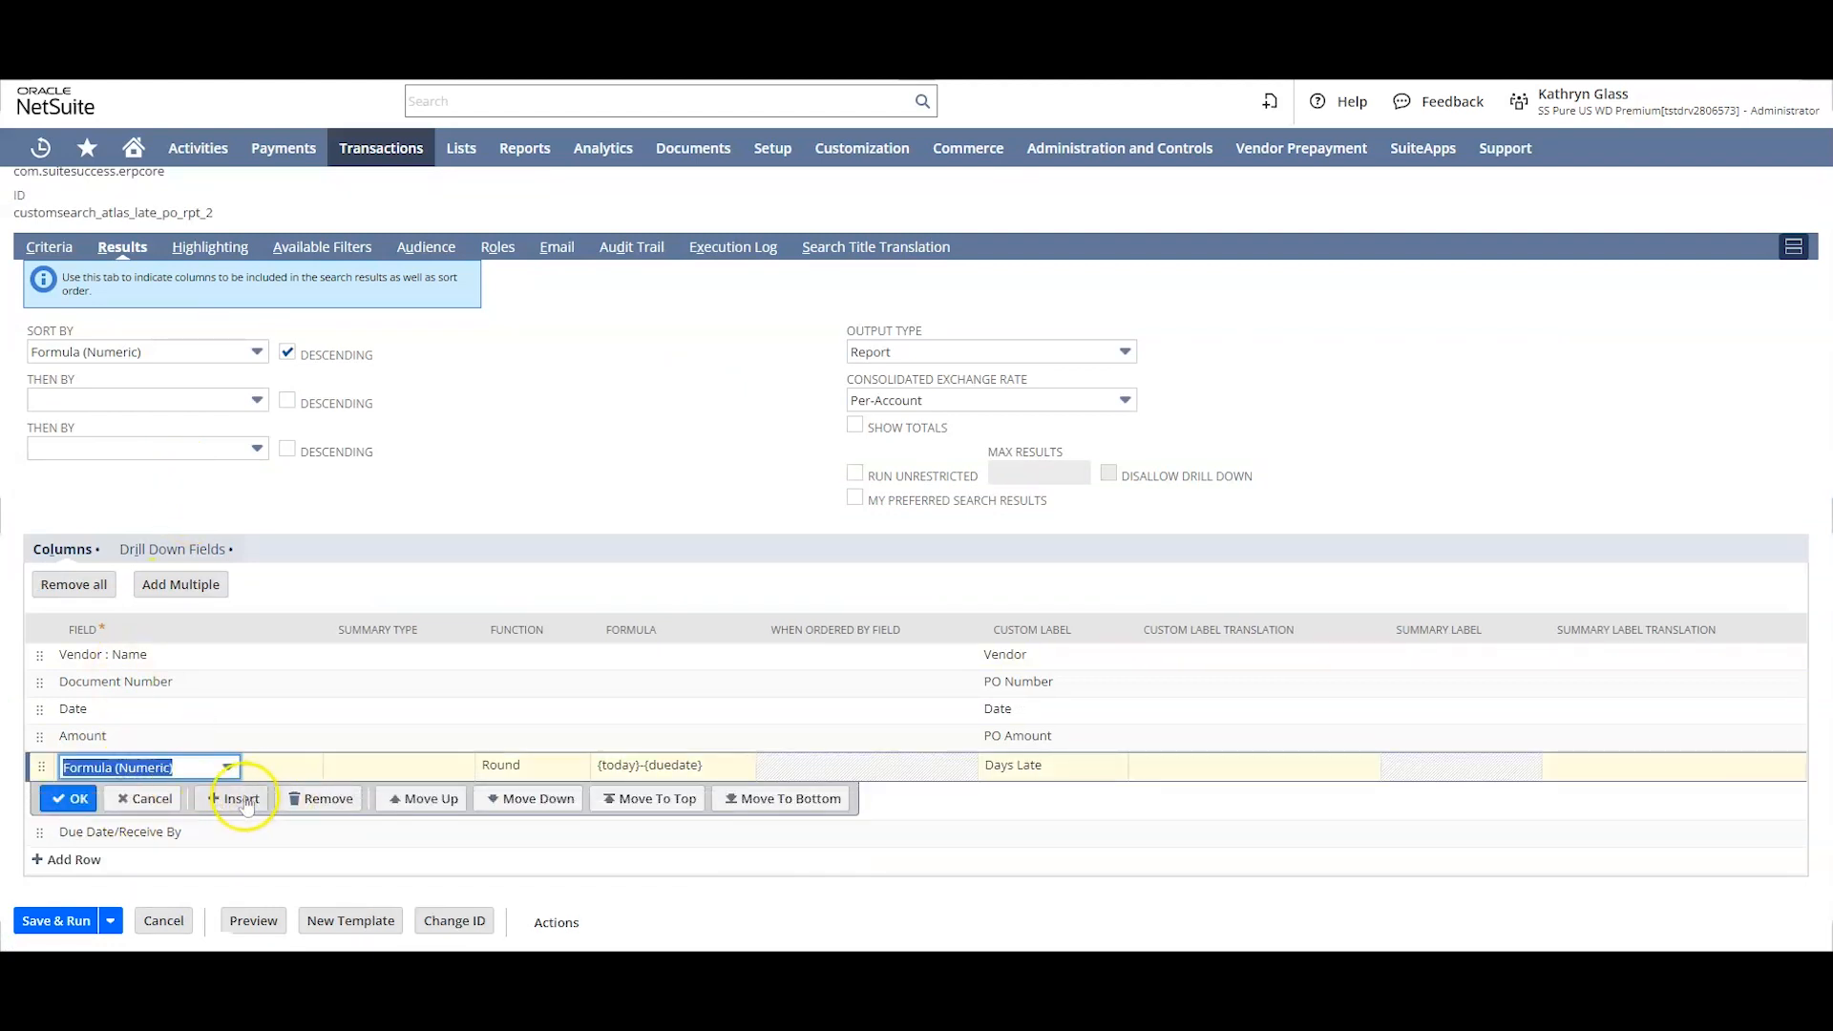
click(242, 796)
click(135, 764)
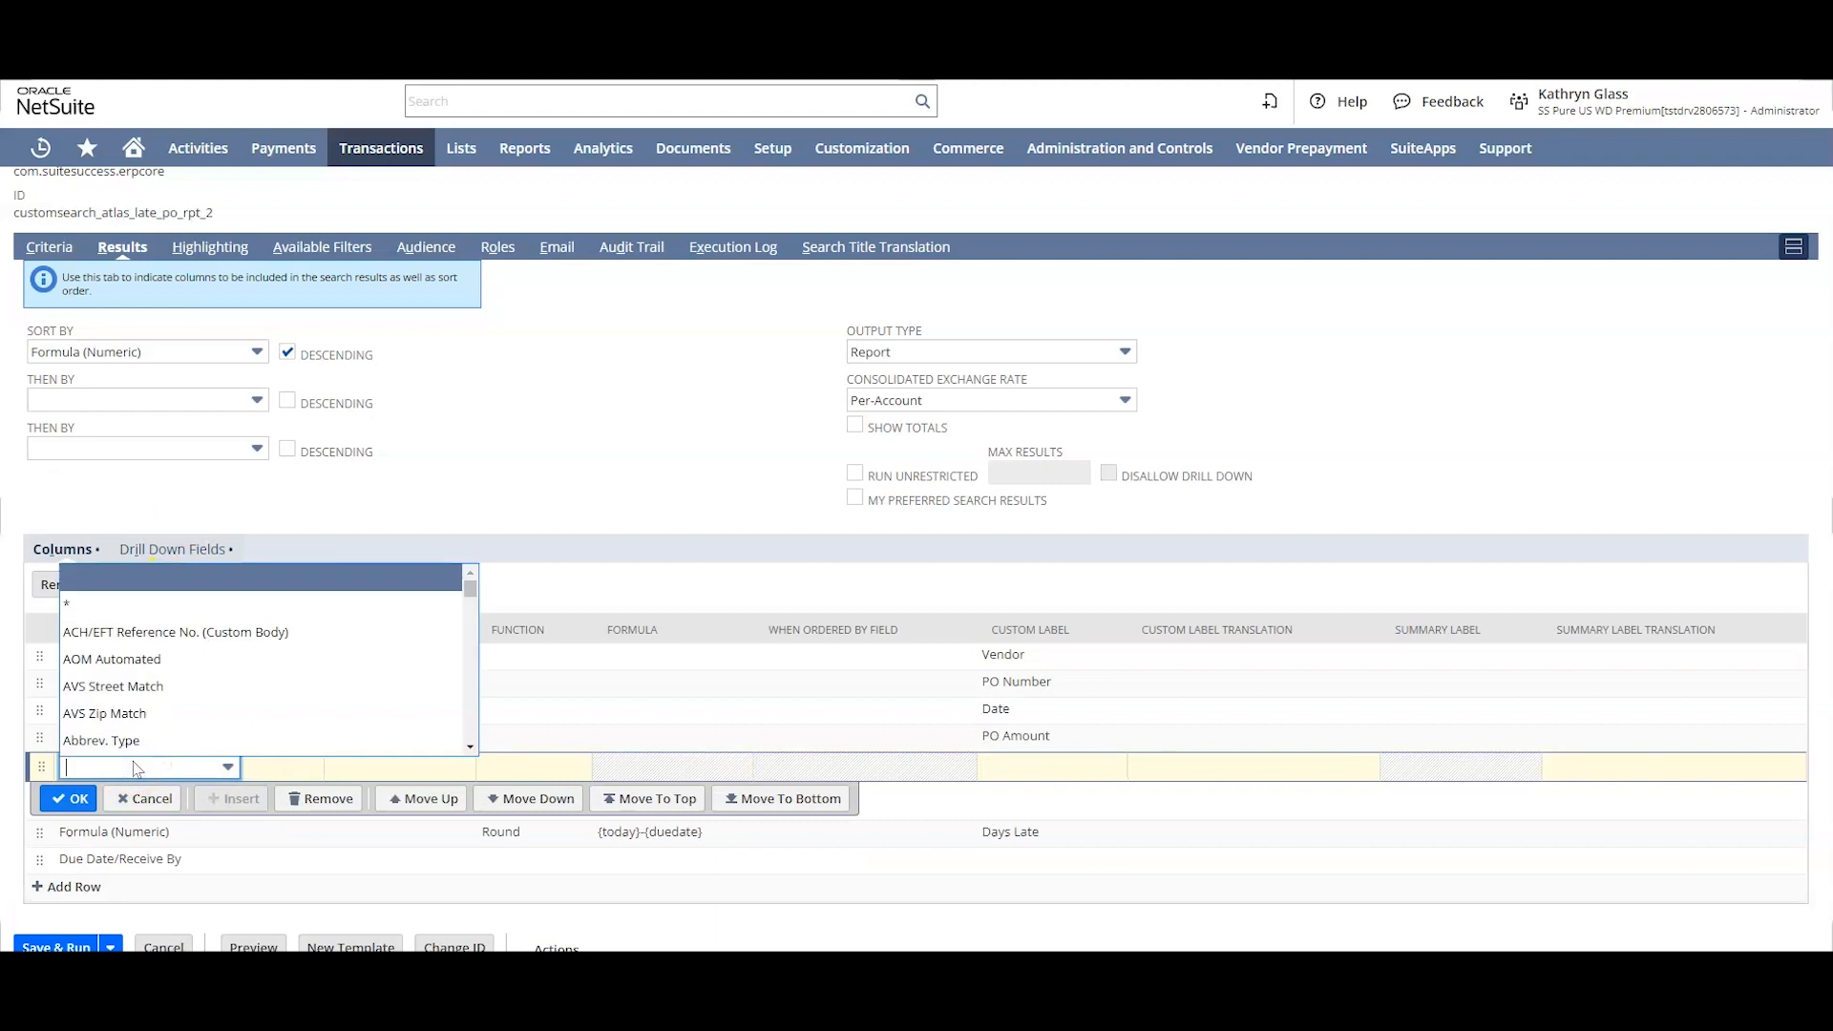
text(fo)
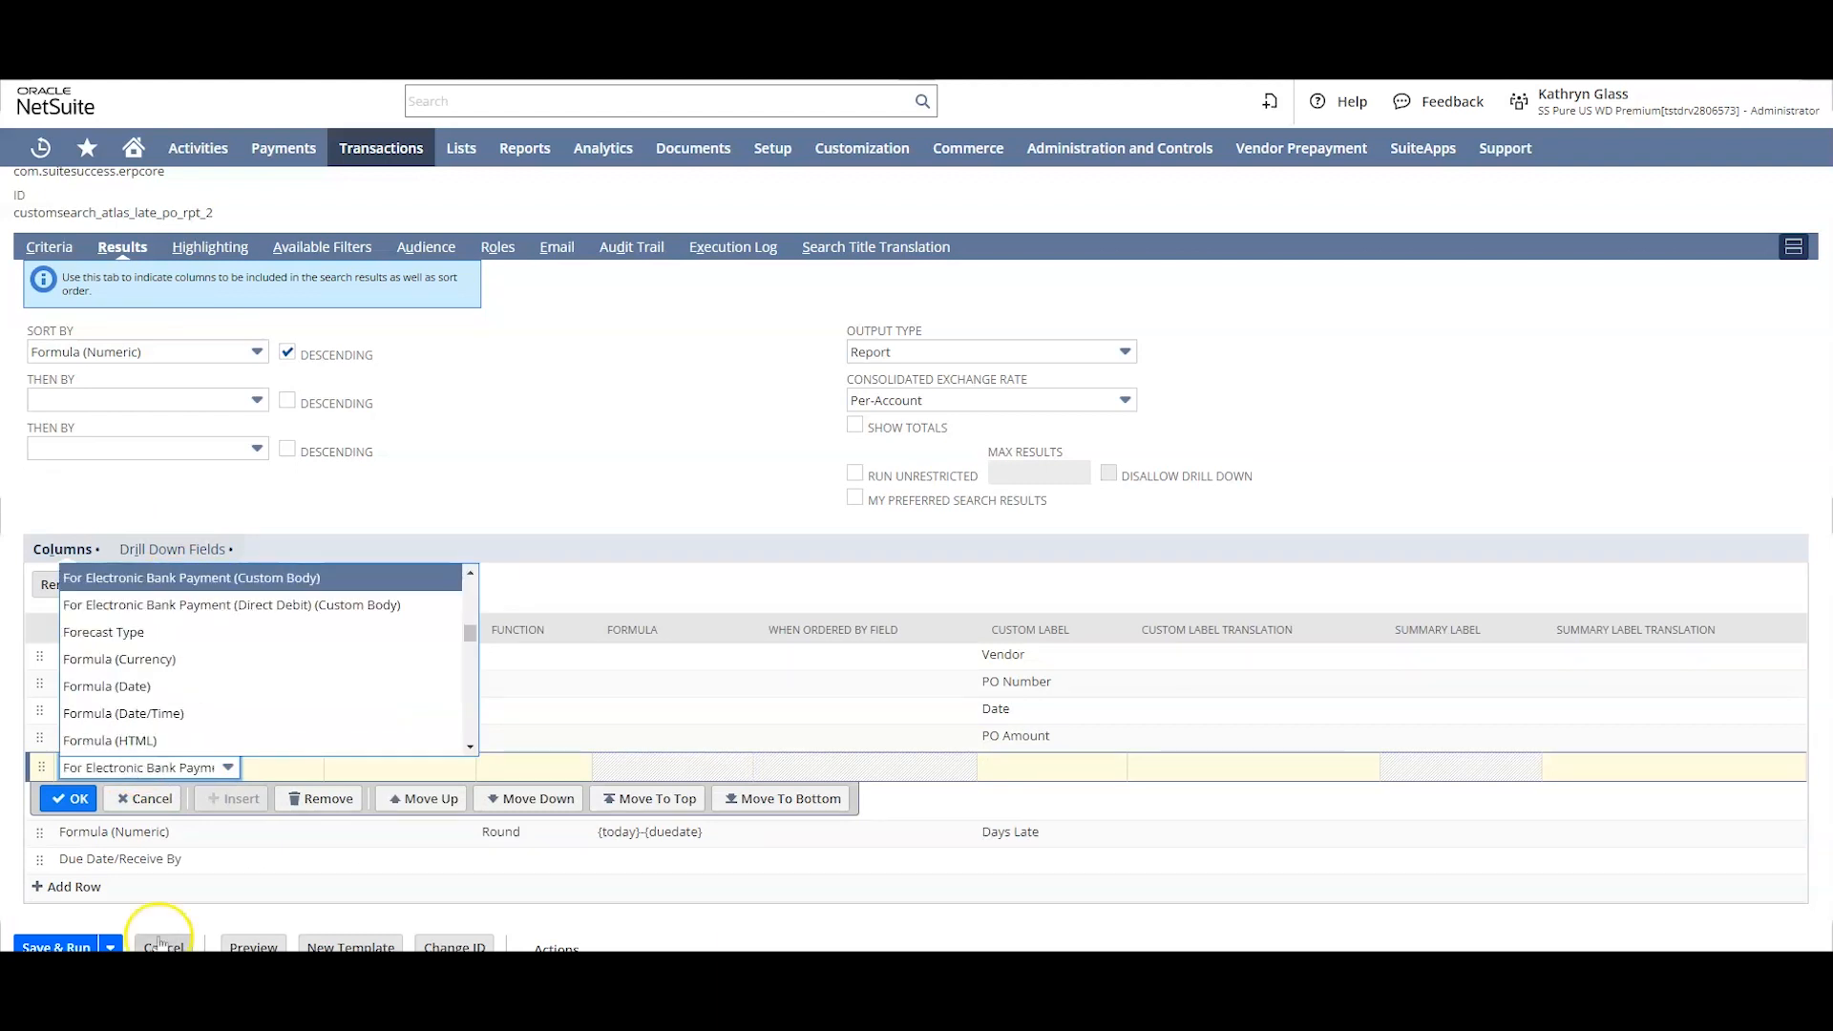
click(164, 740)
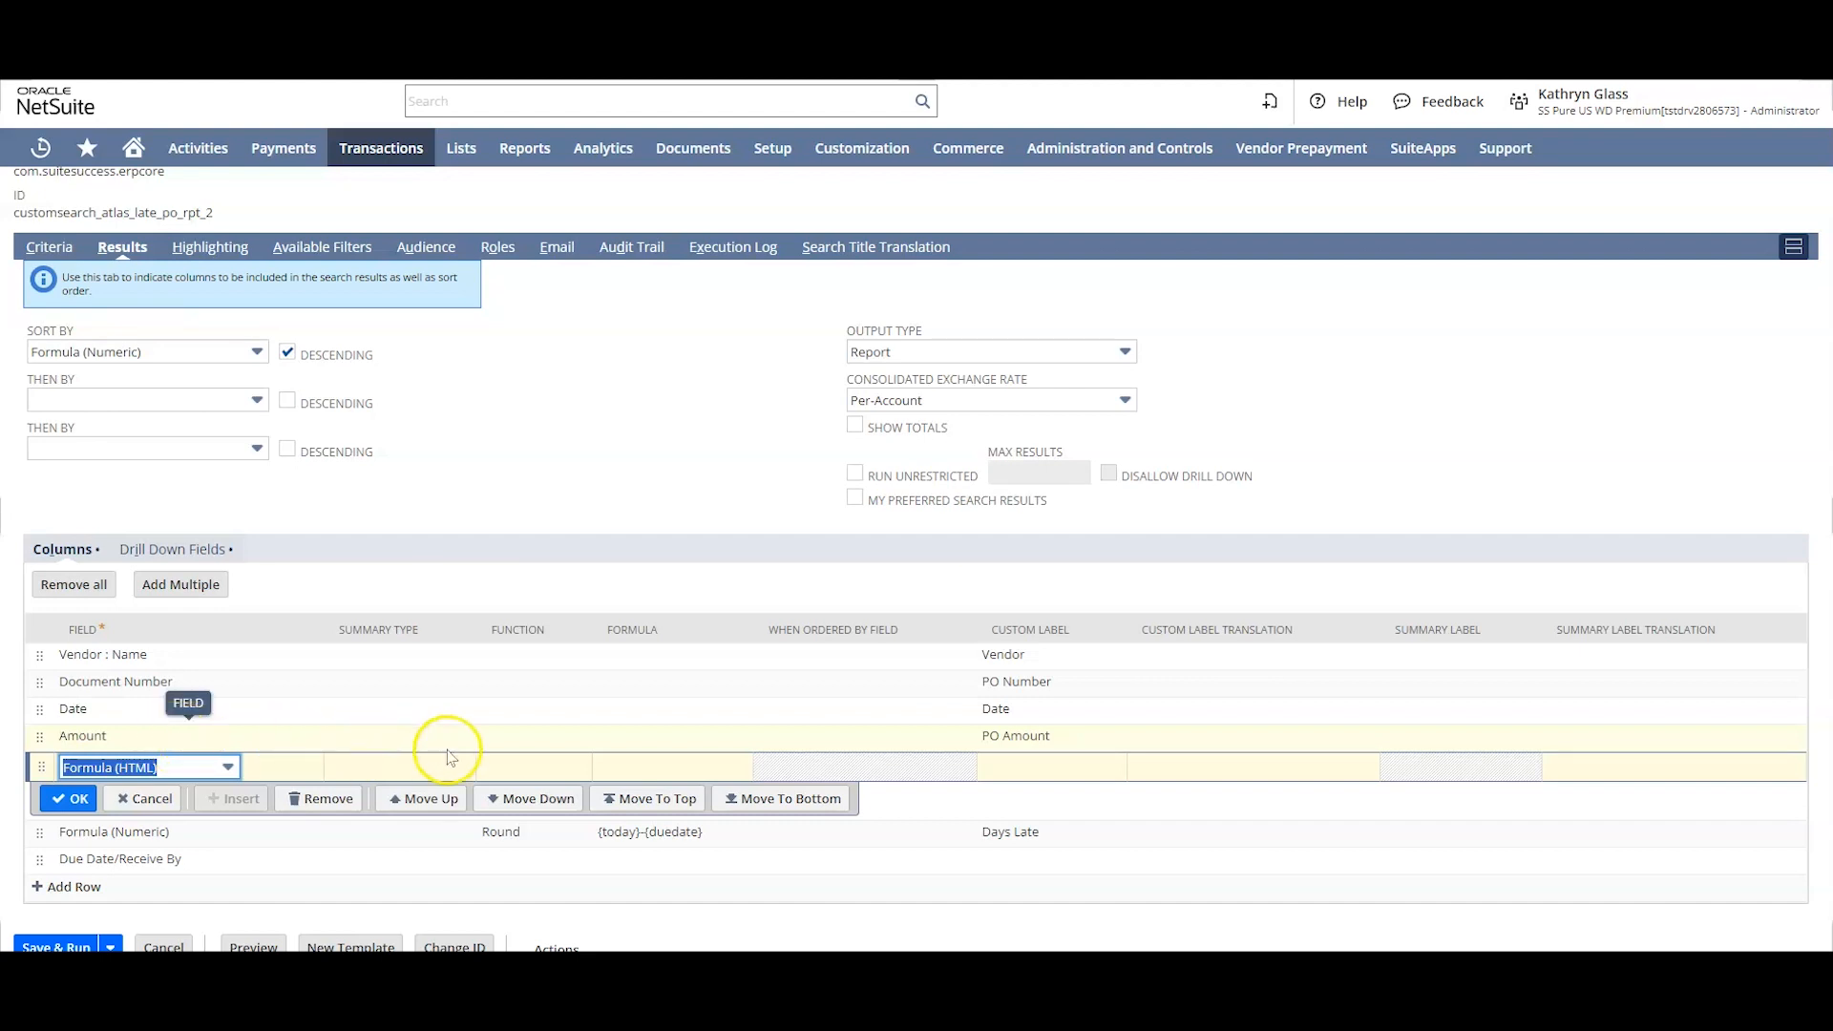
Step: Begin the Formula (HTML) column's formula with '<div style="background-color: #FE9999;">' as the opening tag
click(649, 766)
click(741, 768)
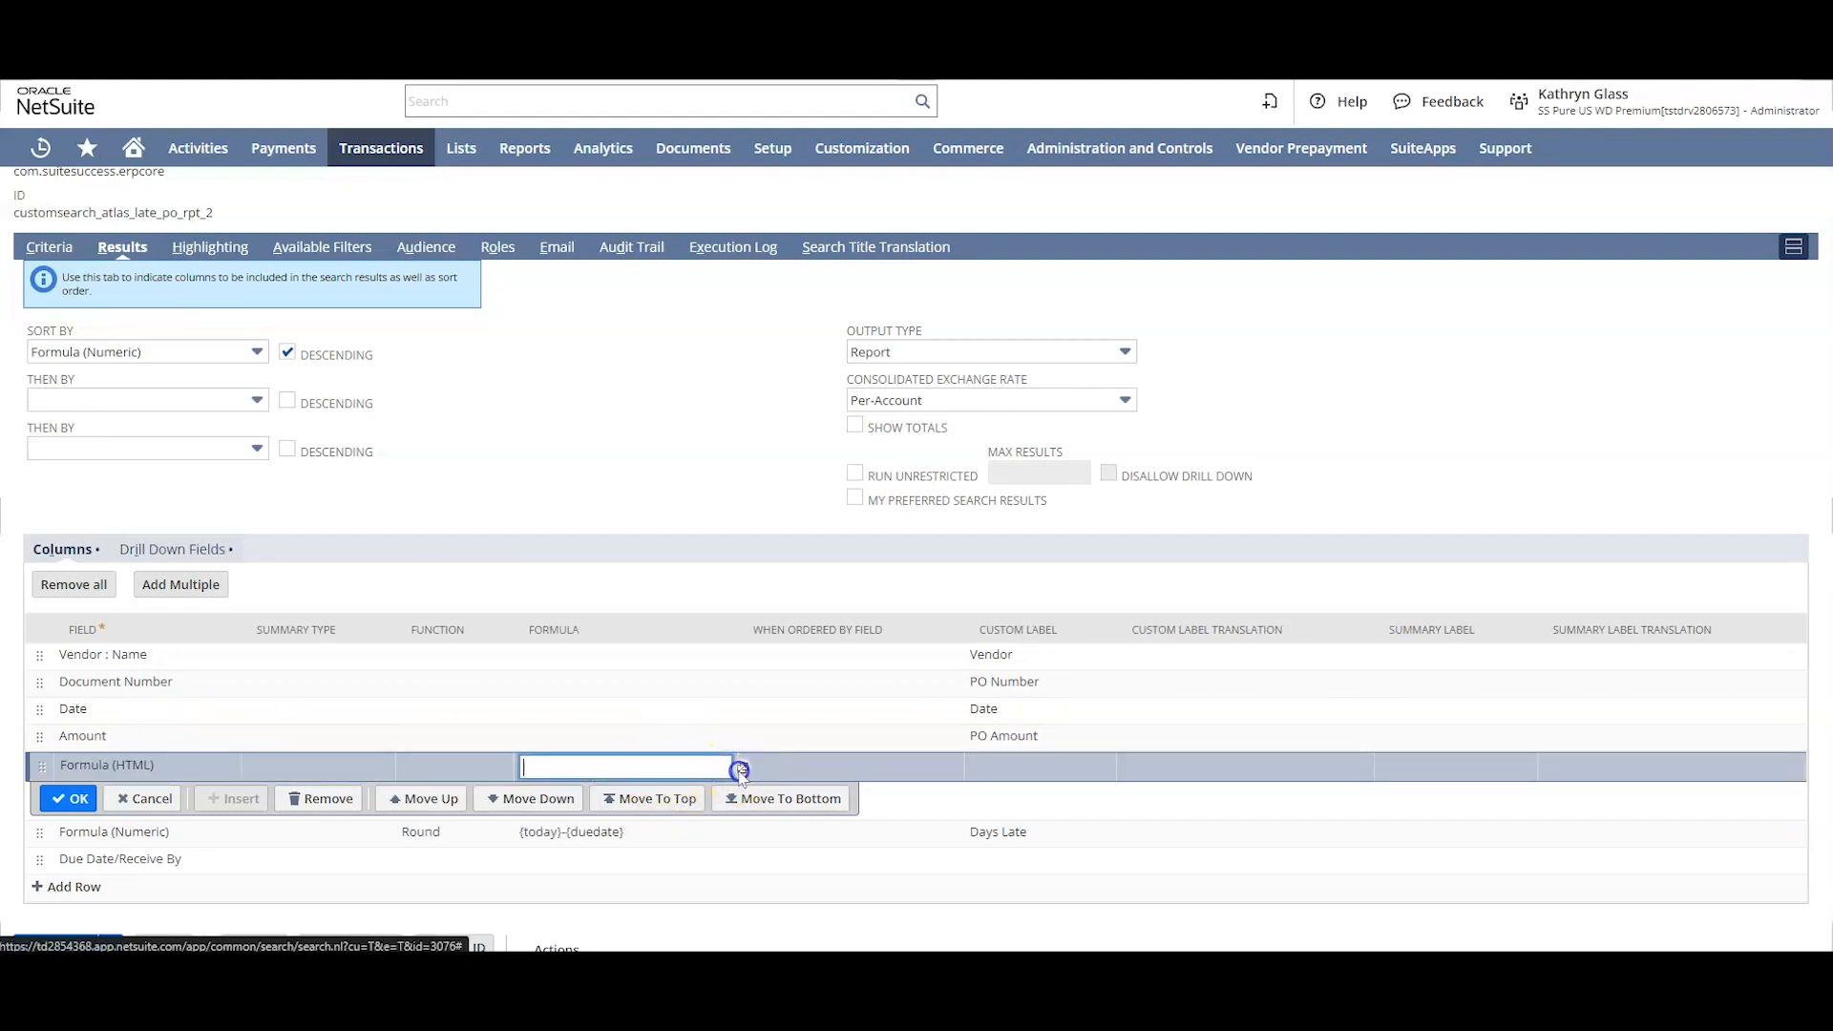
click(802, 528)
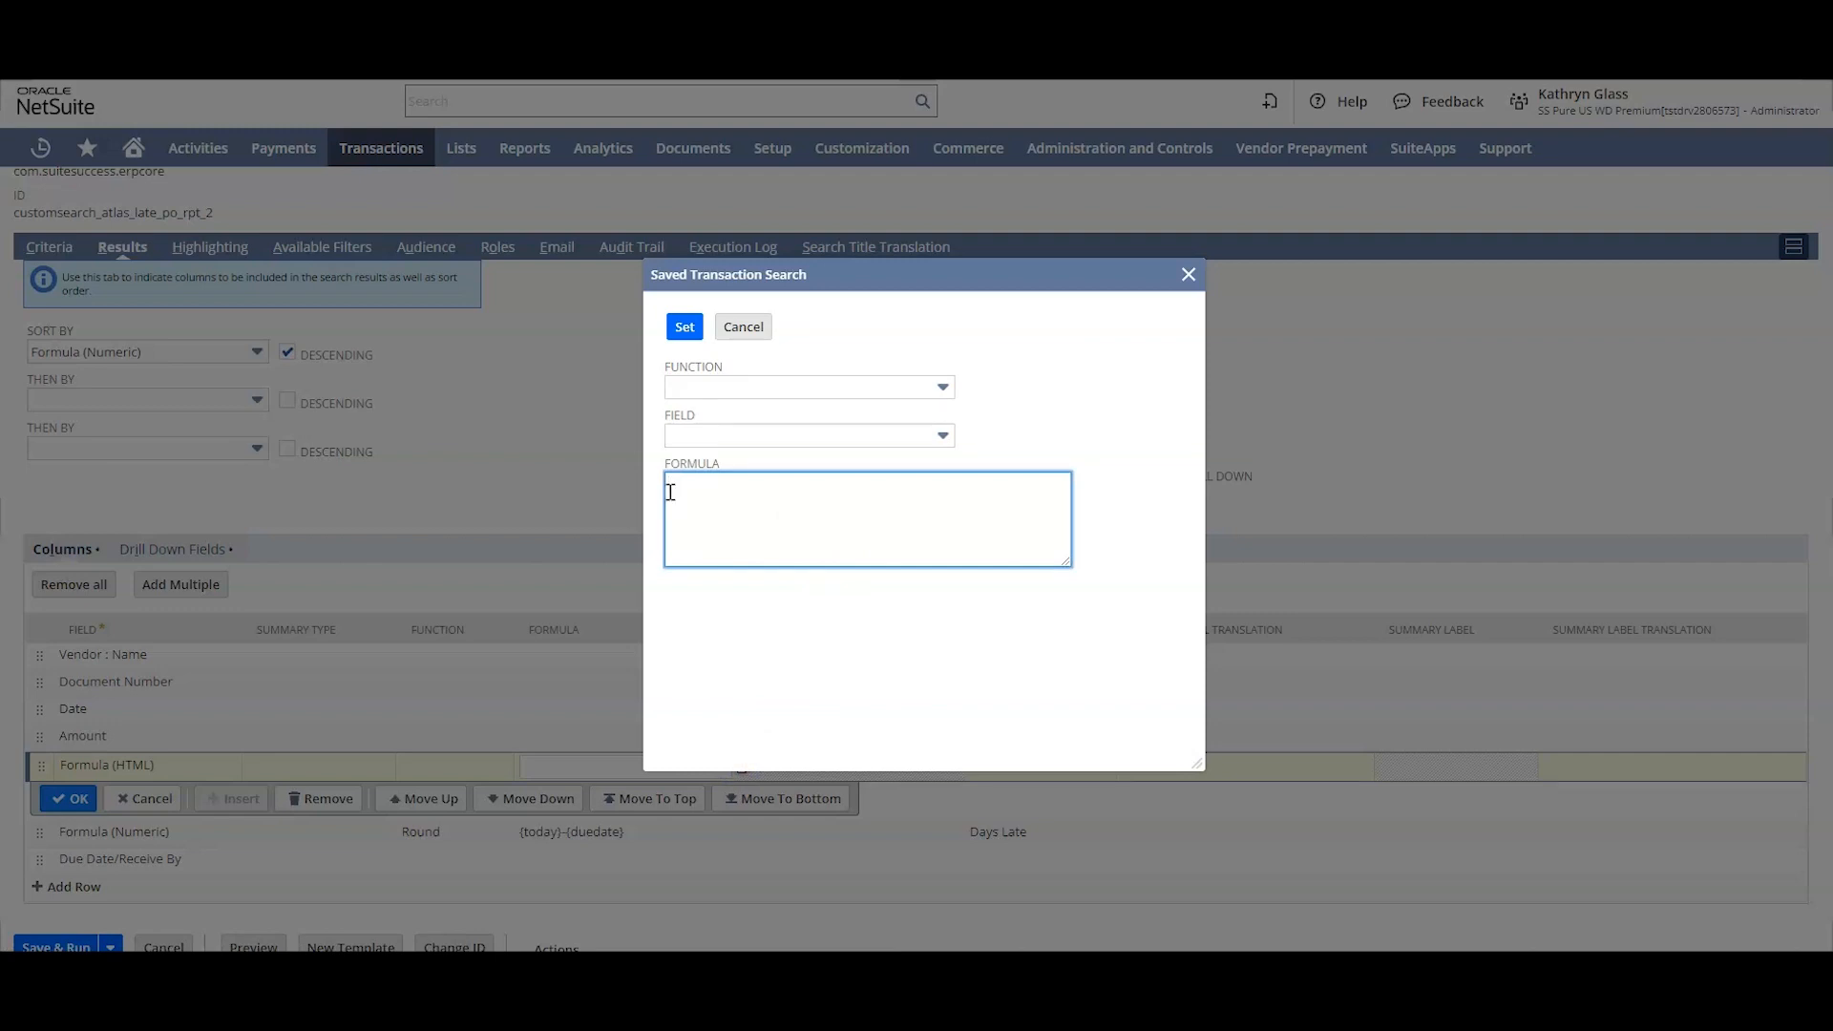
text(<div style="background-color: #FE9999)
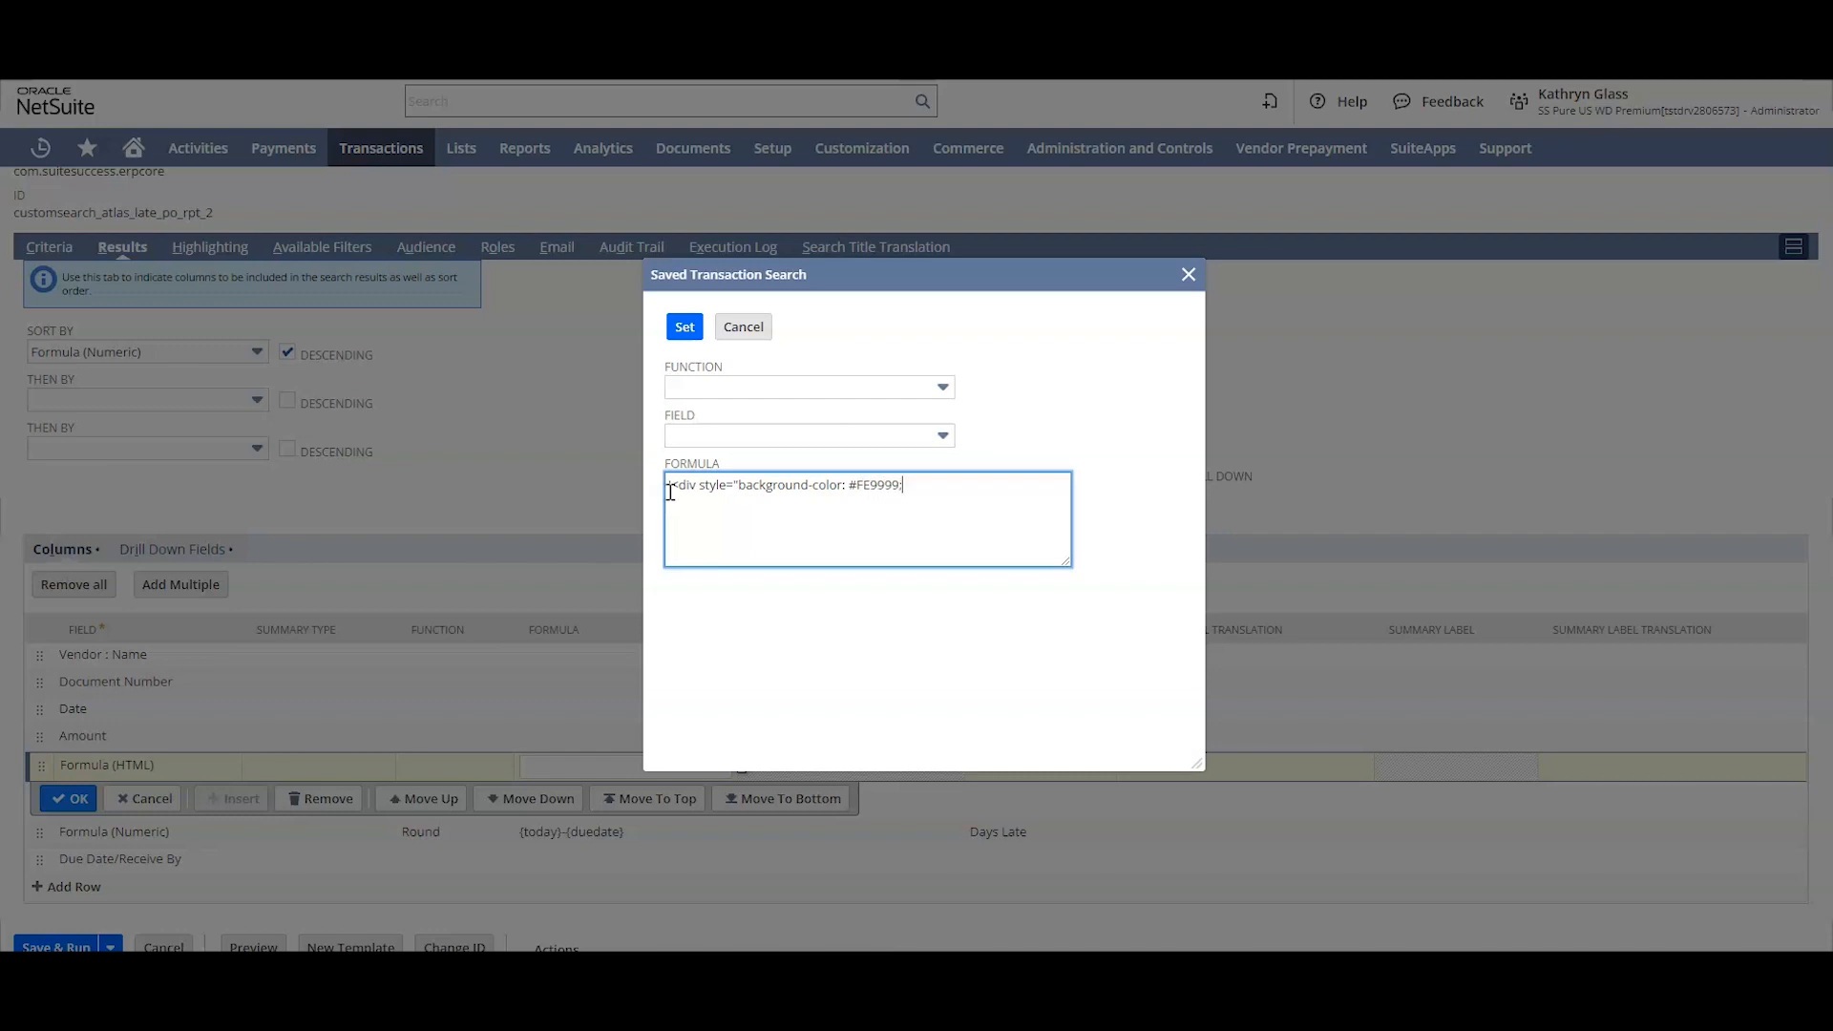
text(;">'||{amount}||'</div>)
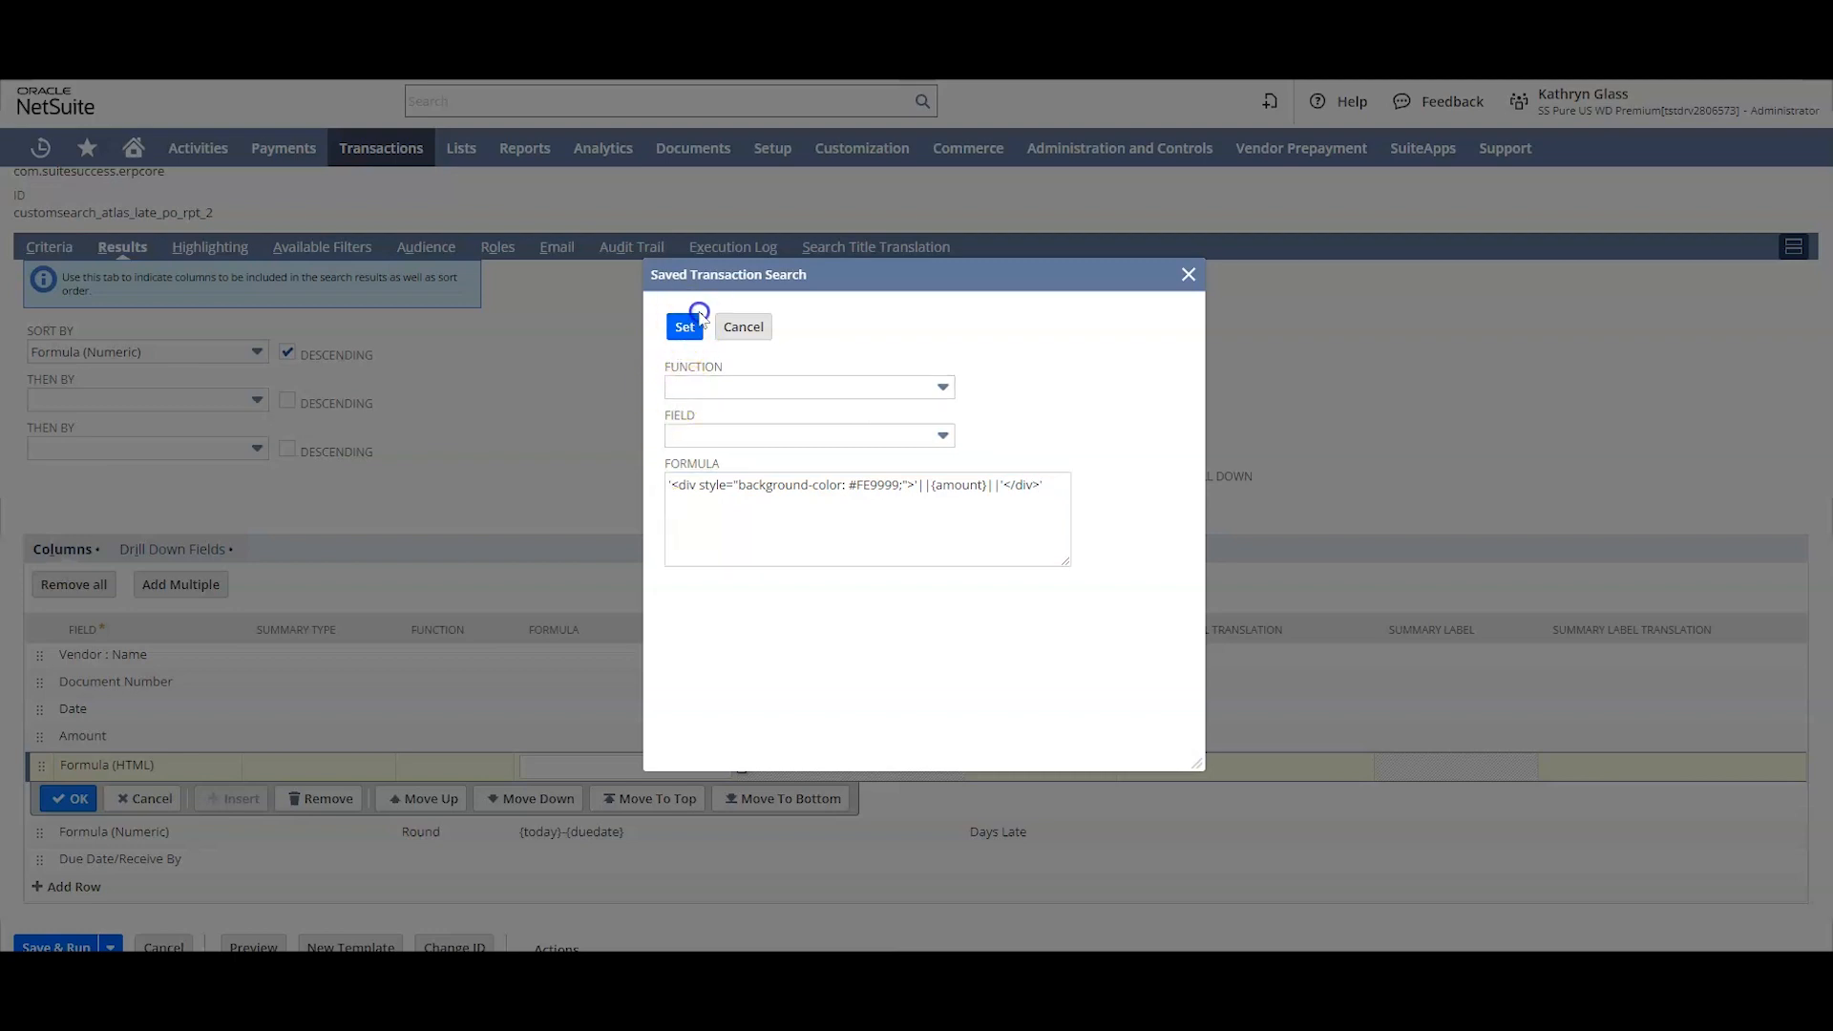
Step: Complete the HTML formula by appending ||{amount}||'</div>' and apply it to the column
click(685, 327)
Step: Give the Formula (HTML) column the custom label PO Amount, then save and run the search
click(1040, 766)
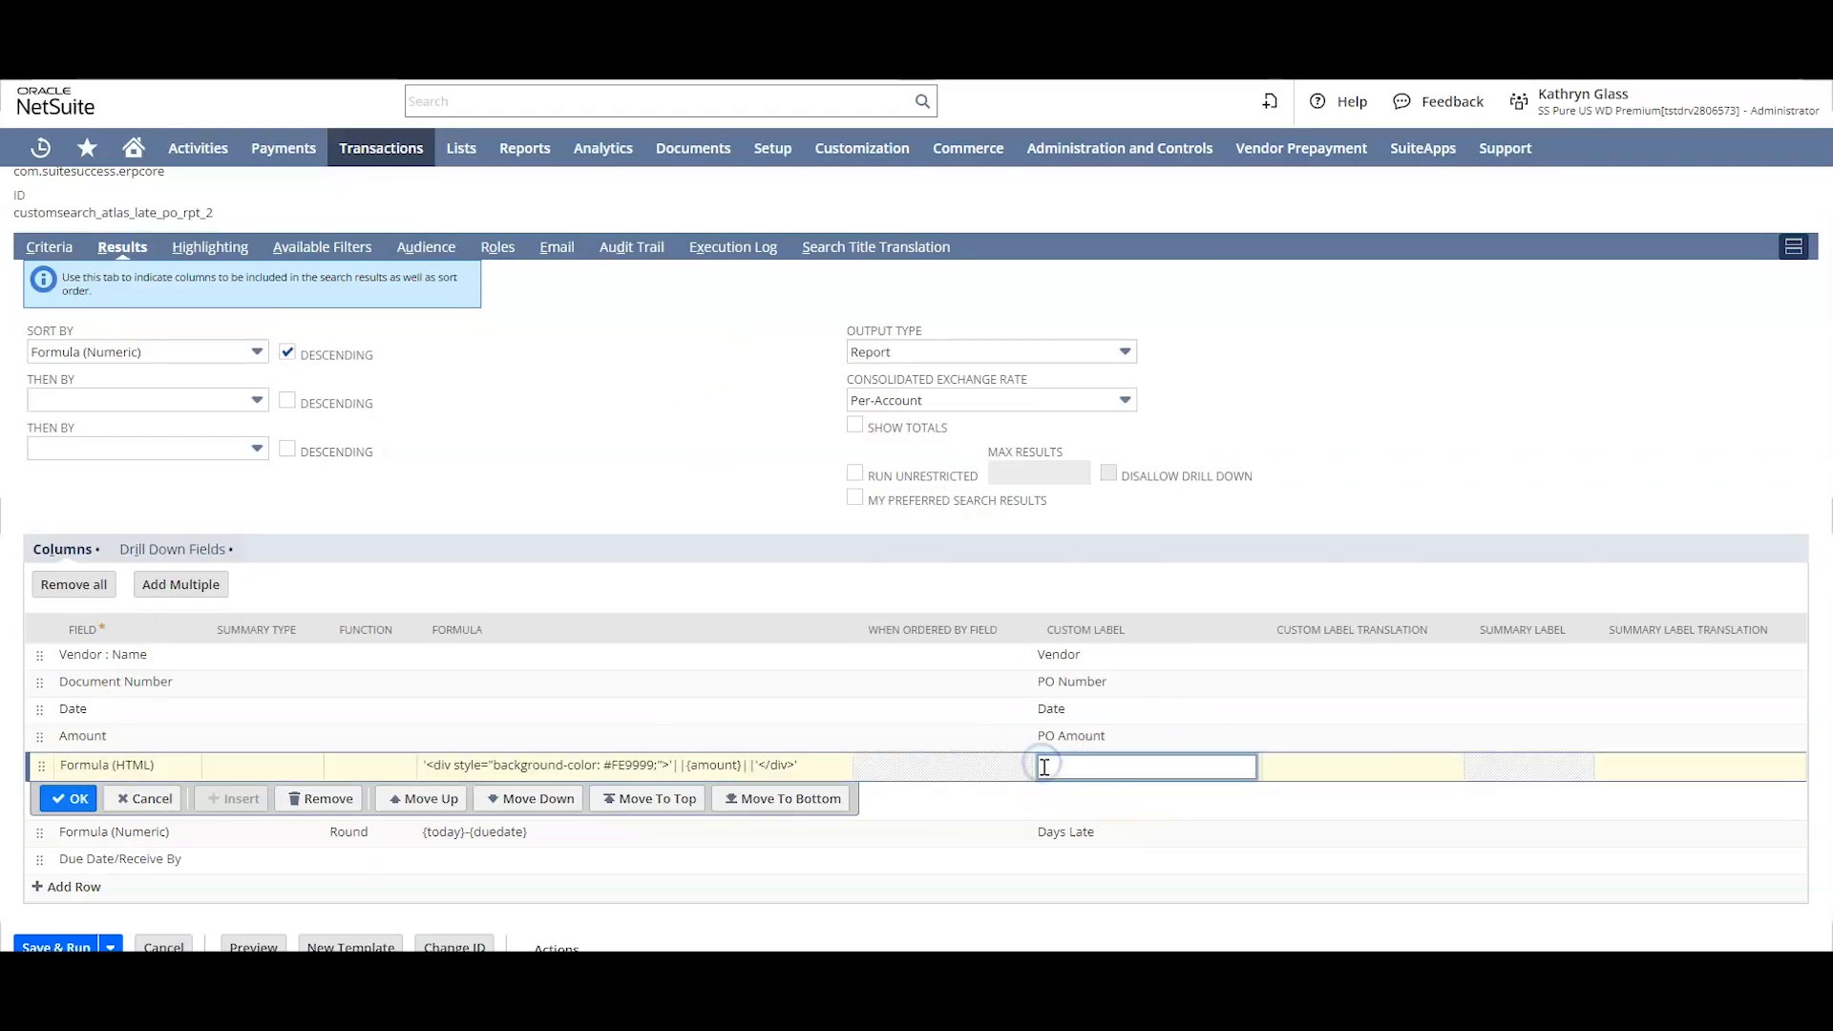
text(PO Amount)
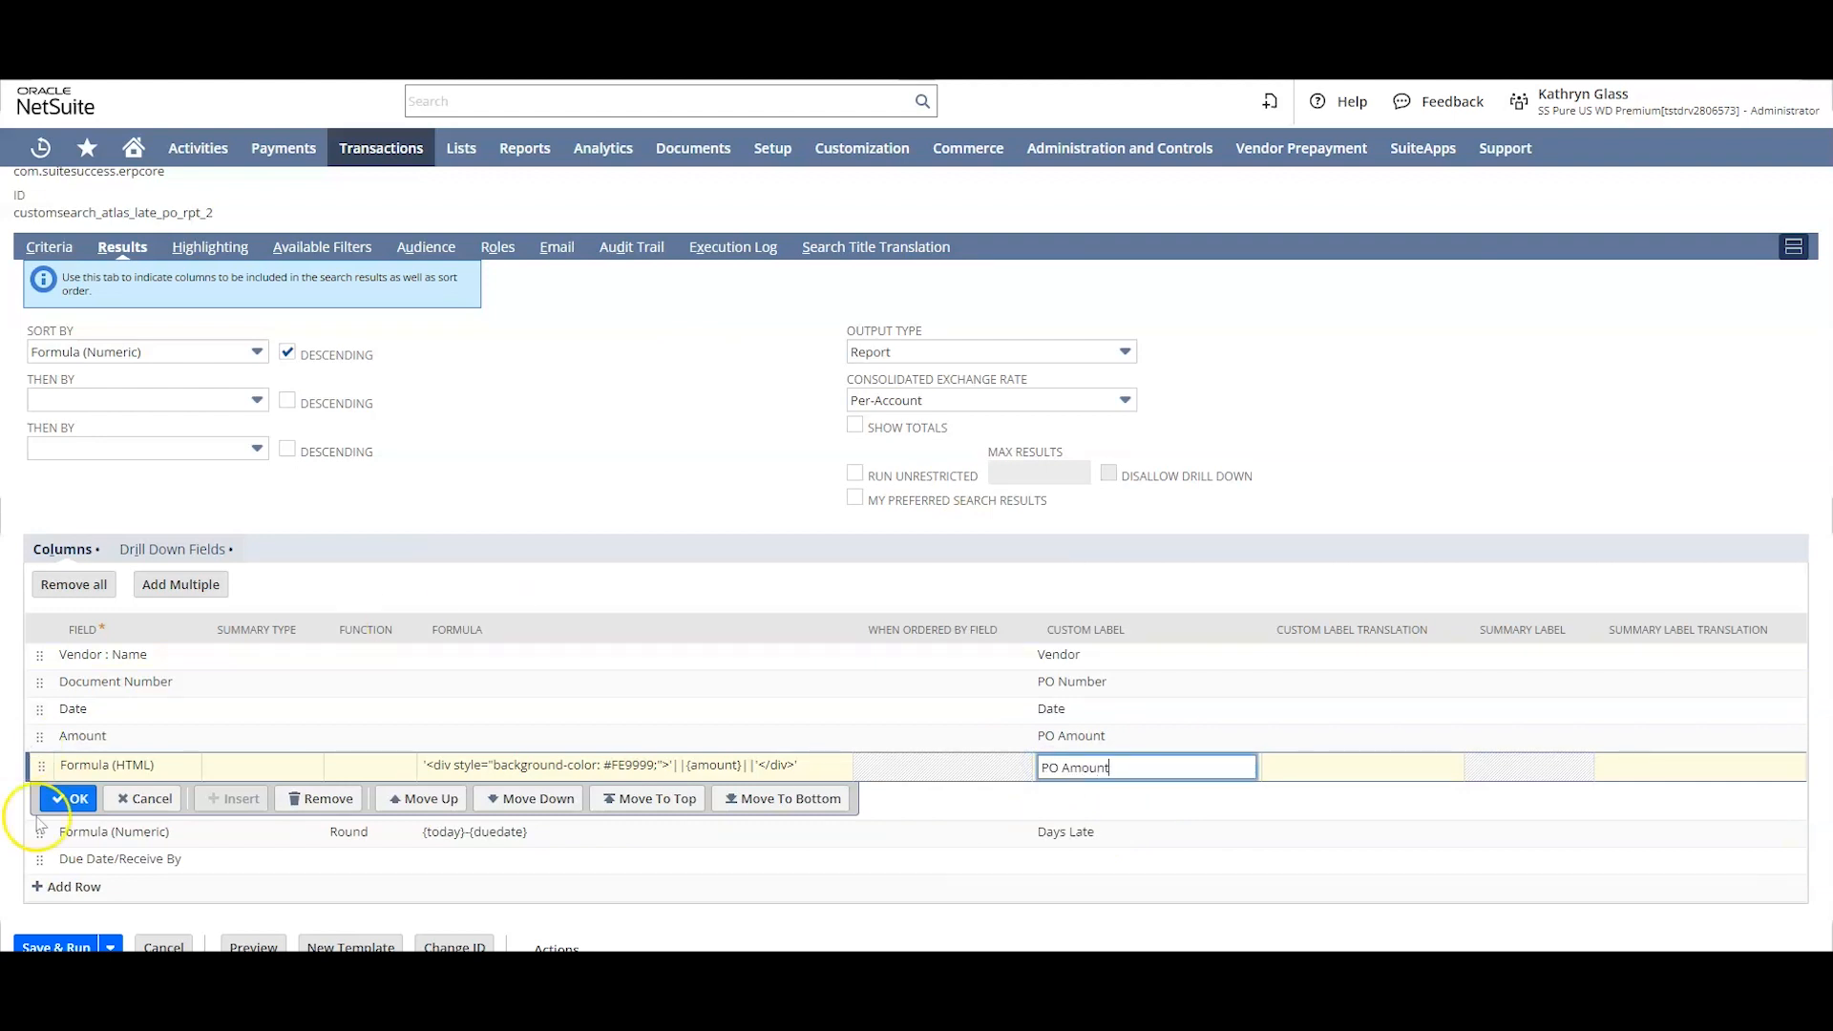
click(68, 798)
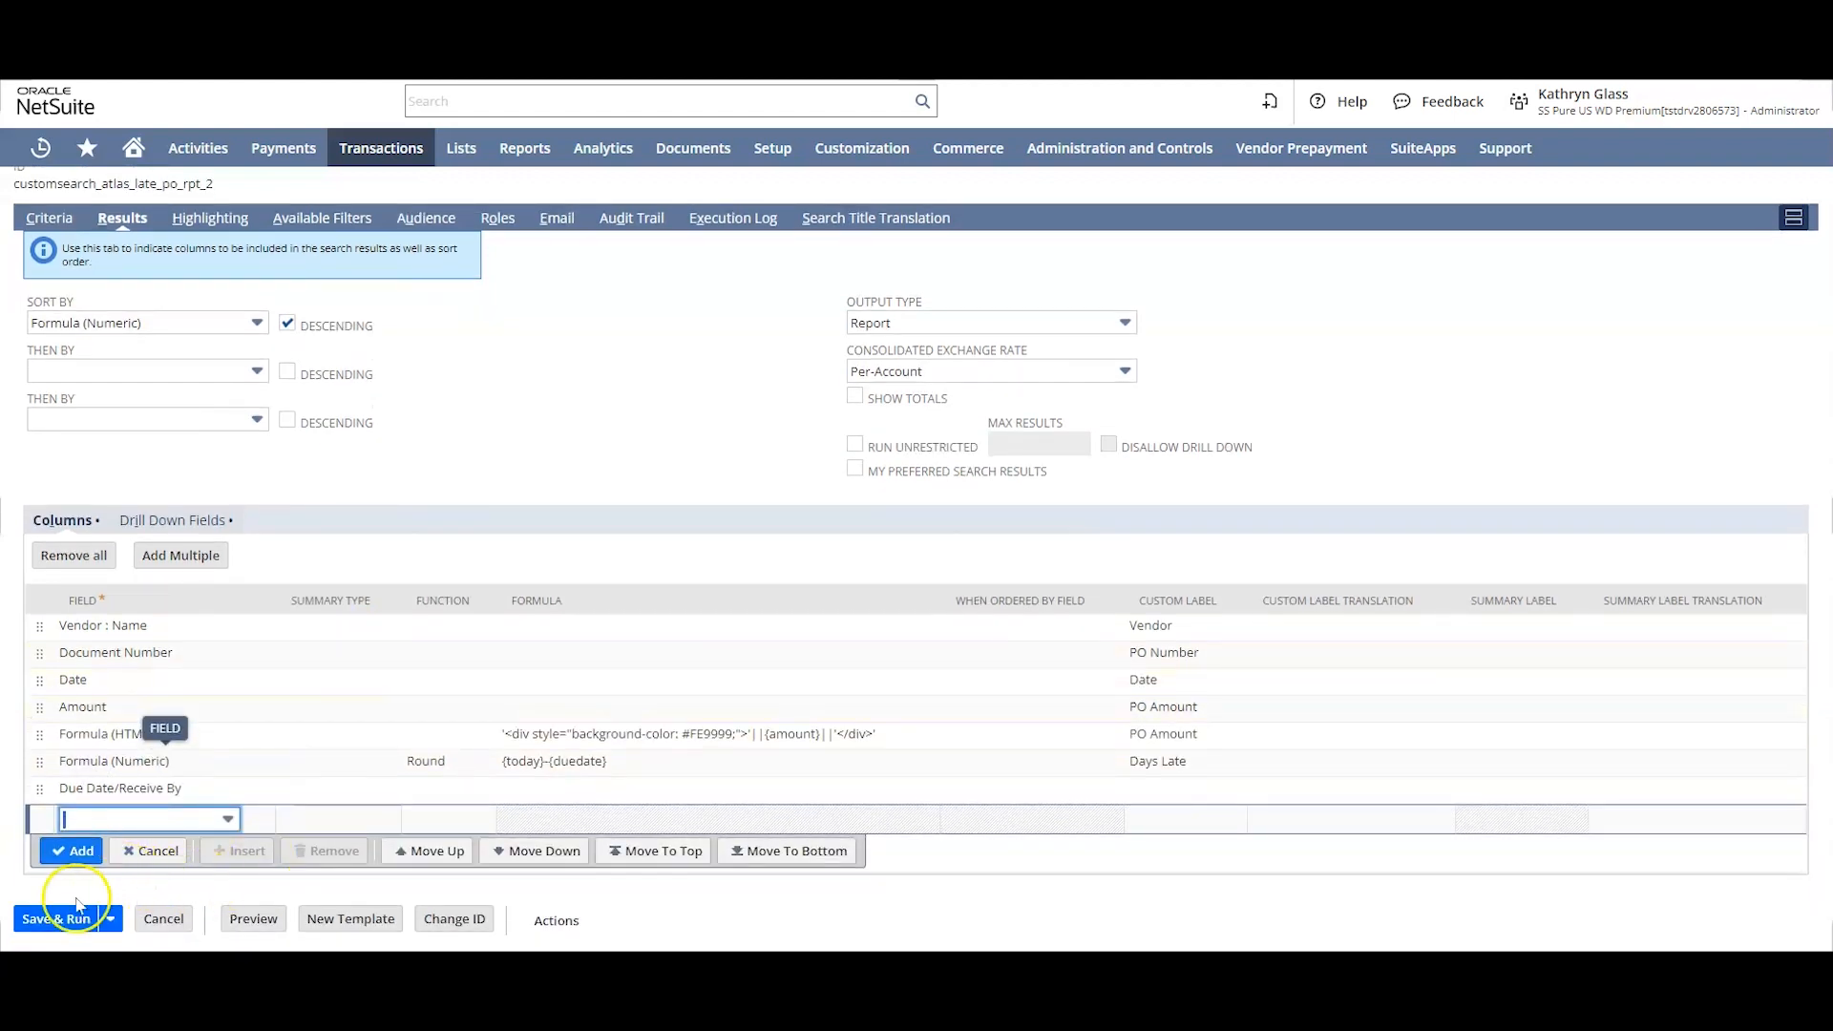
click(53, 921)
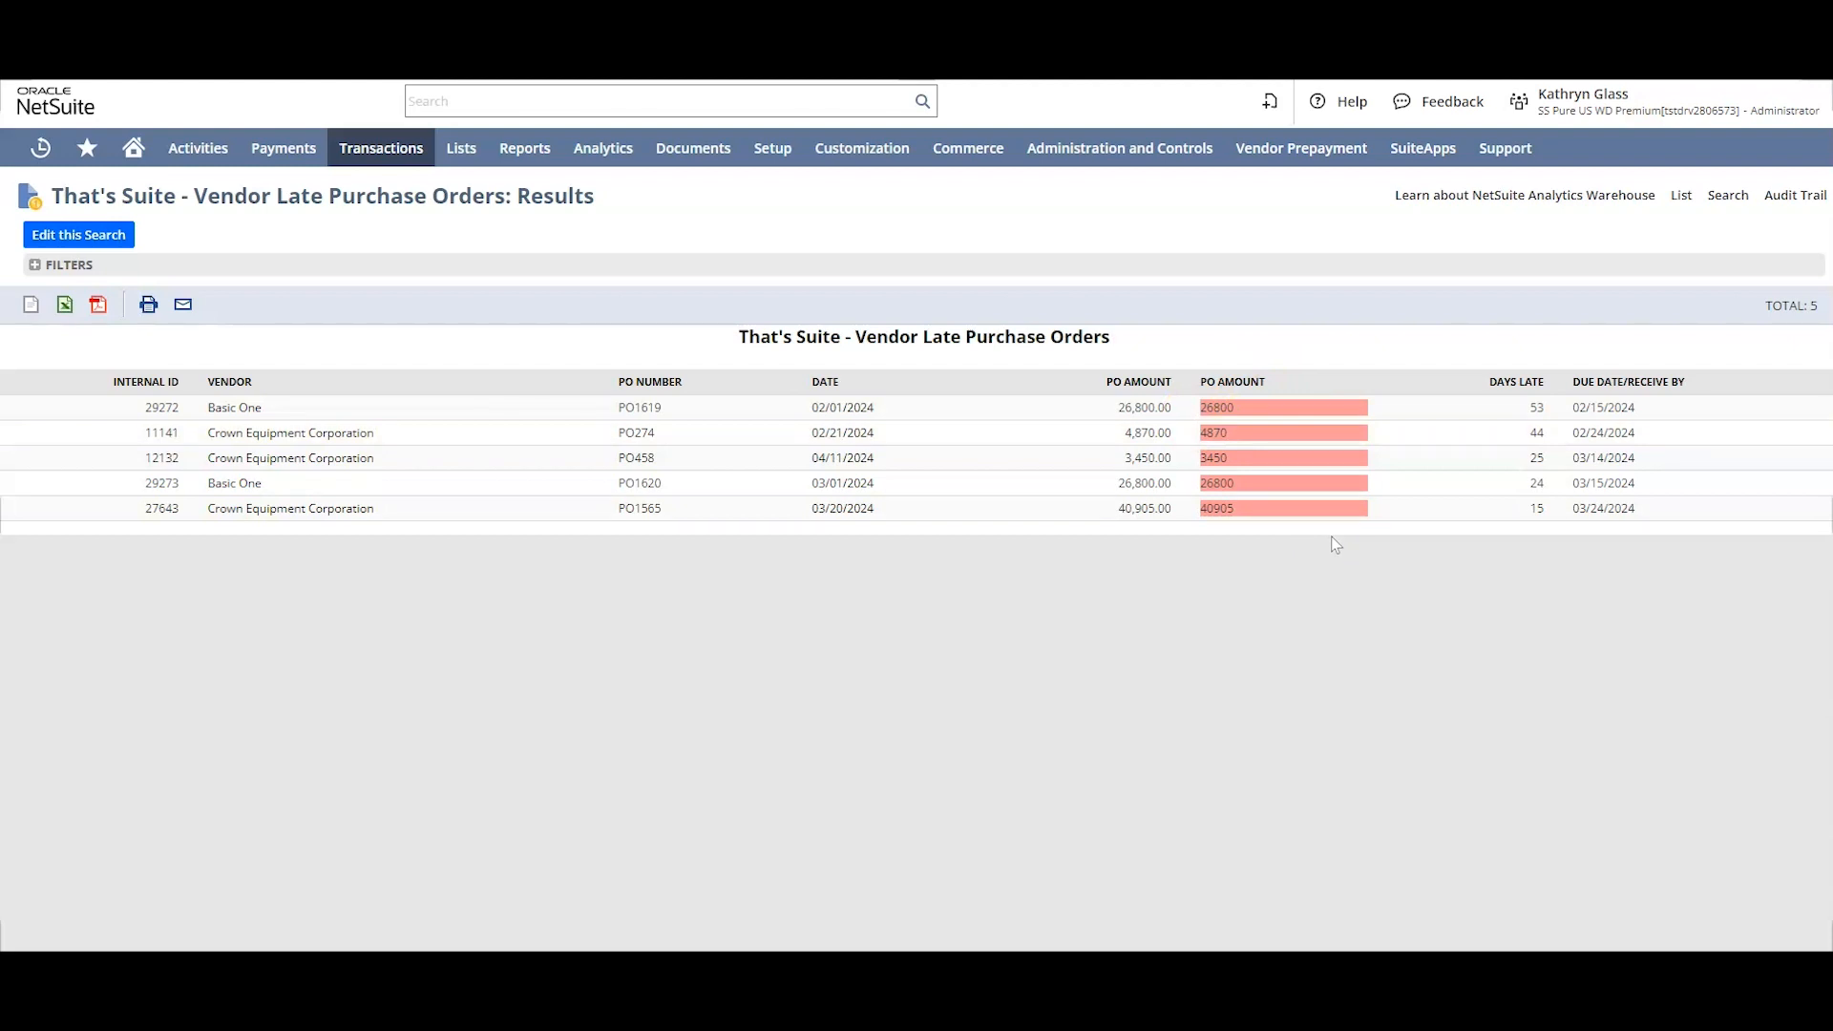
Step: Edit the search's Formula (HTML) column, inserting '||CASE WHEN {amount} > 25000 THEN before the #FE9999 color in its formula
click(102, 236)
click(123, 492)
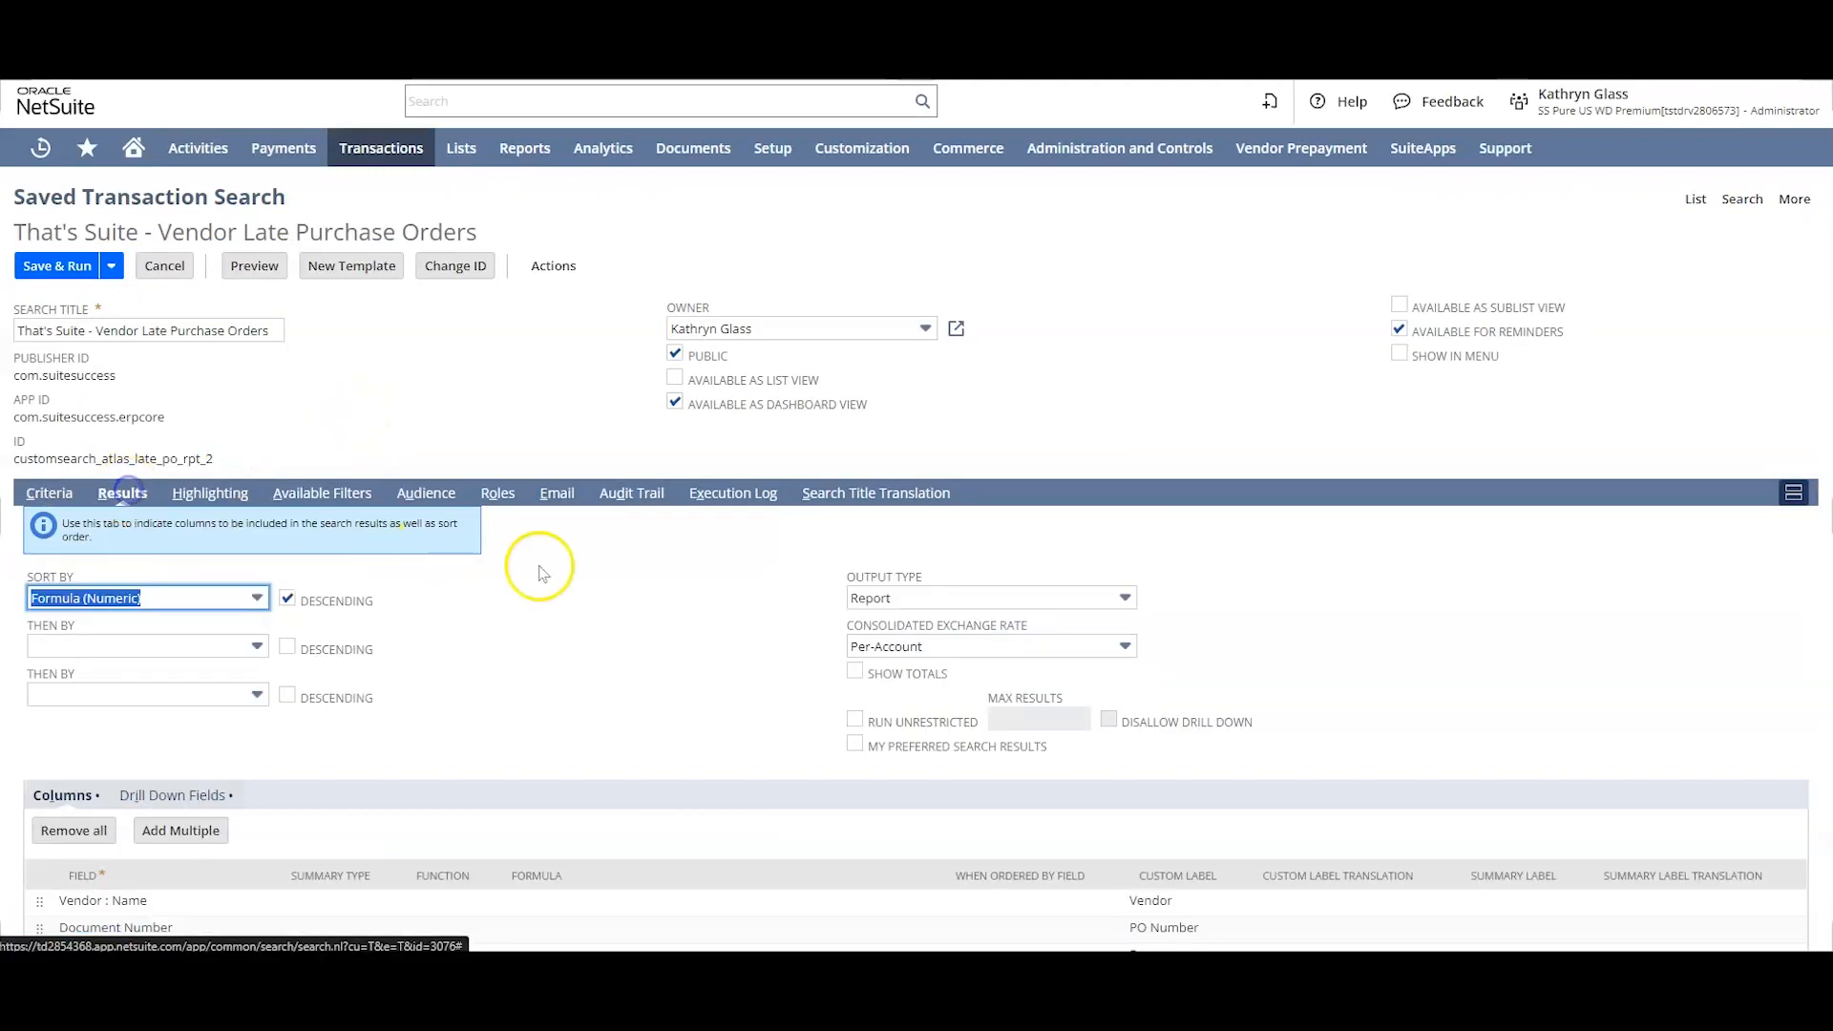
scroll(736, 728, down, 3)
click(541, 737)
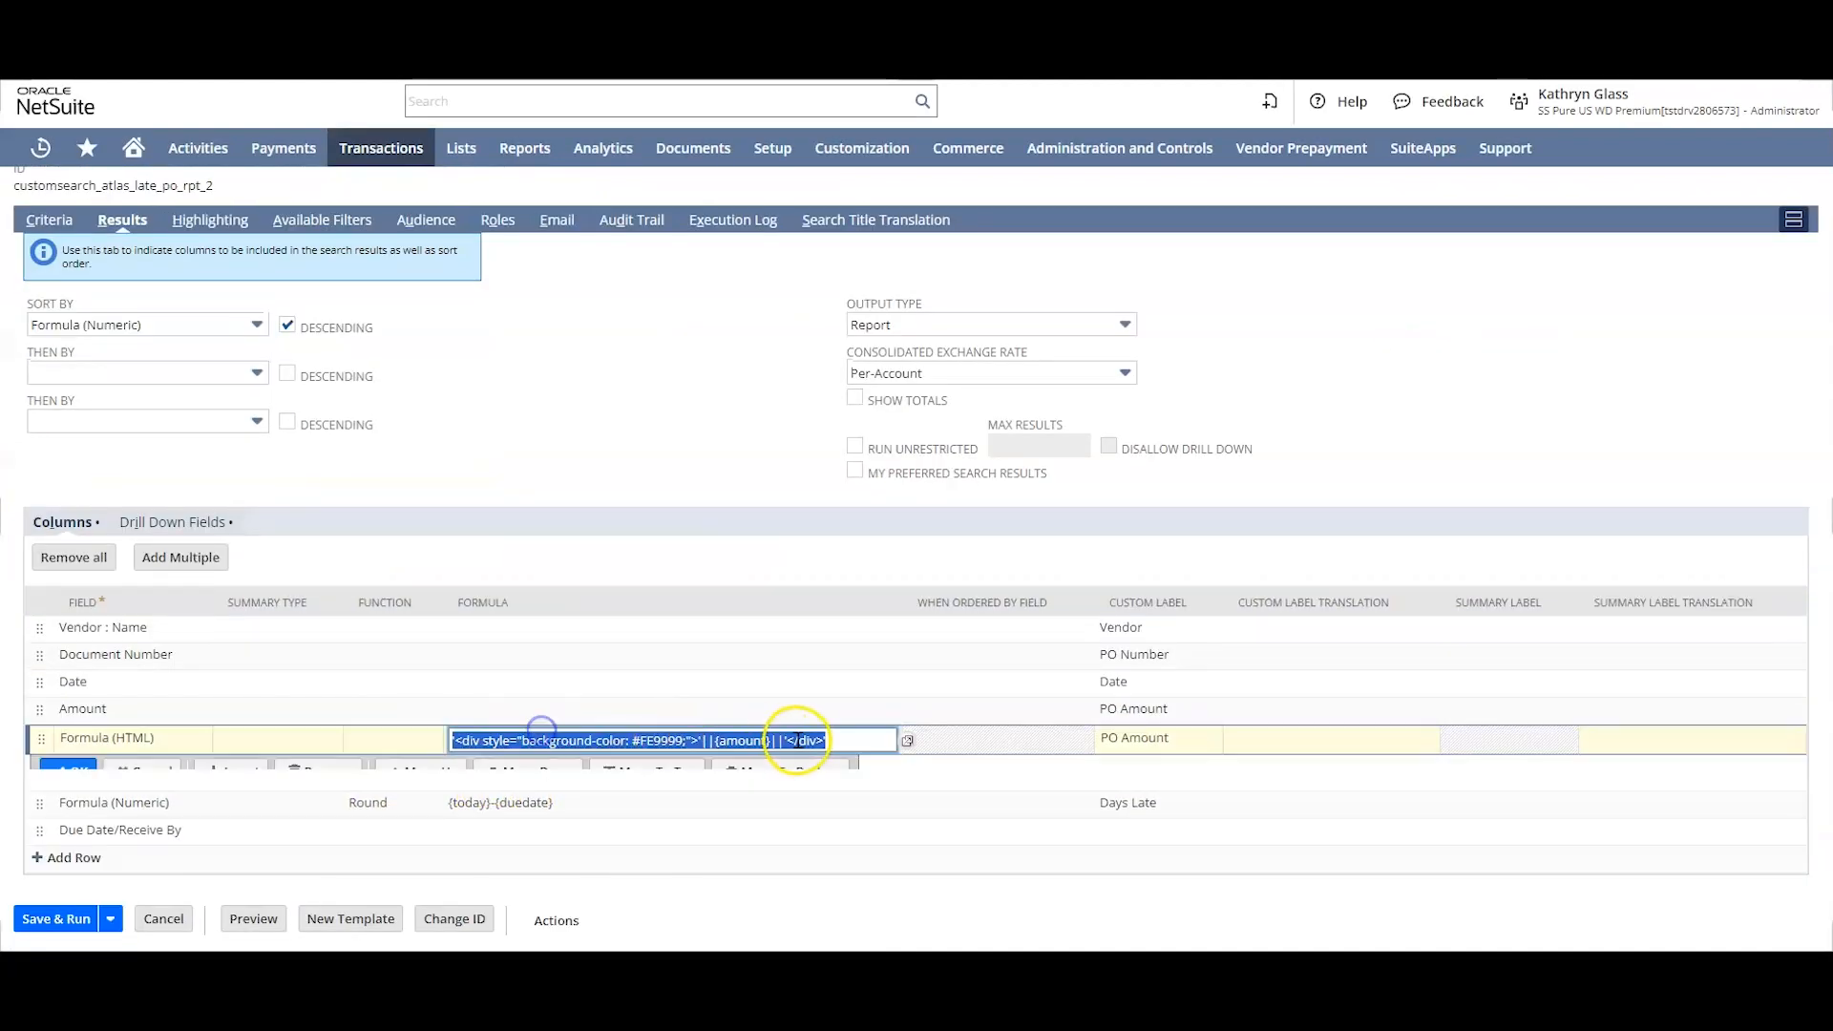
click(906, 741)
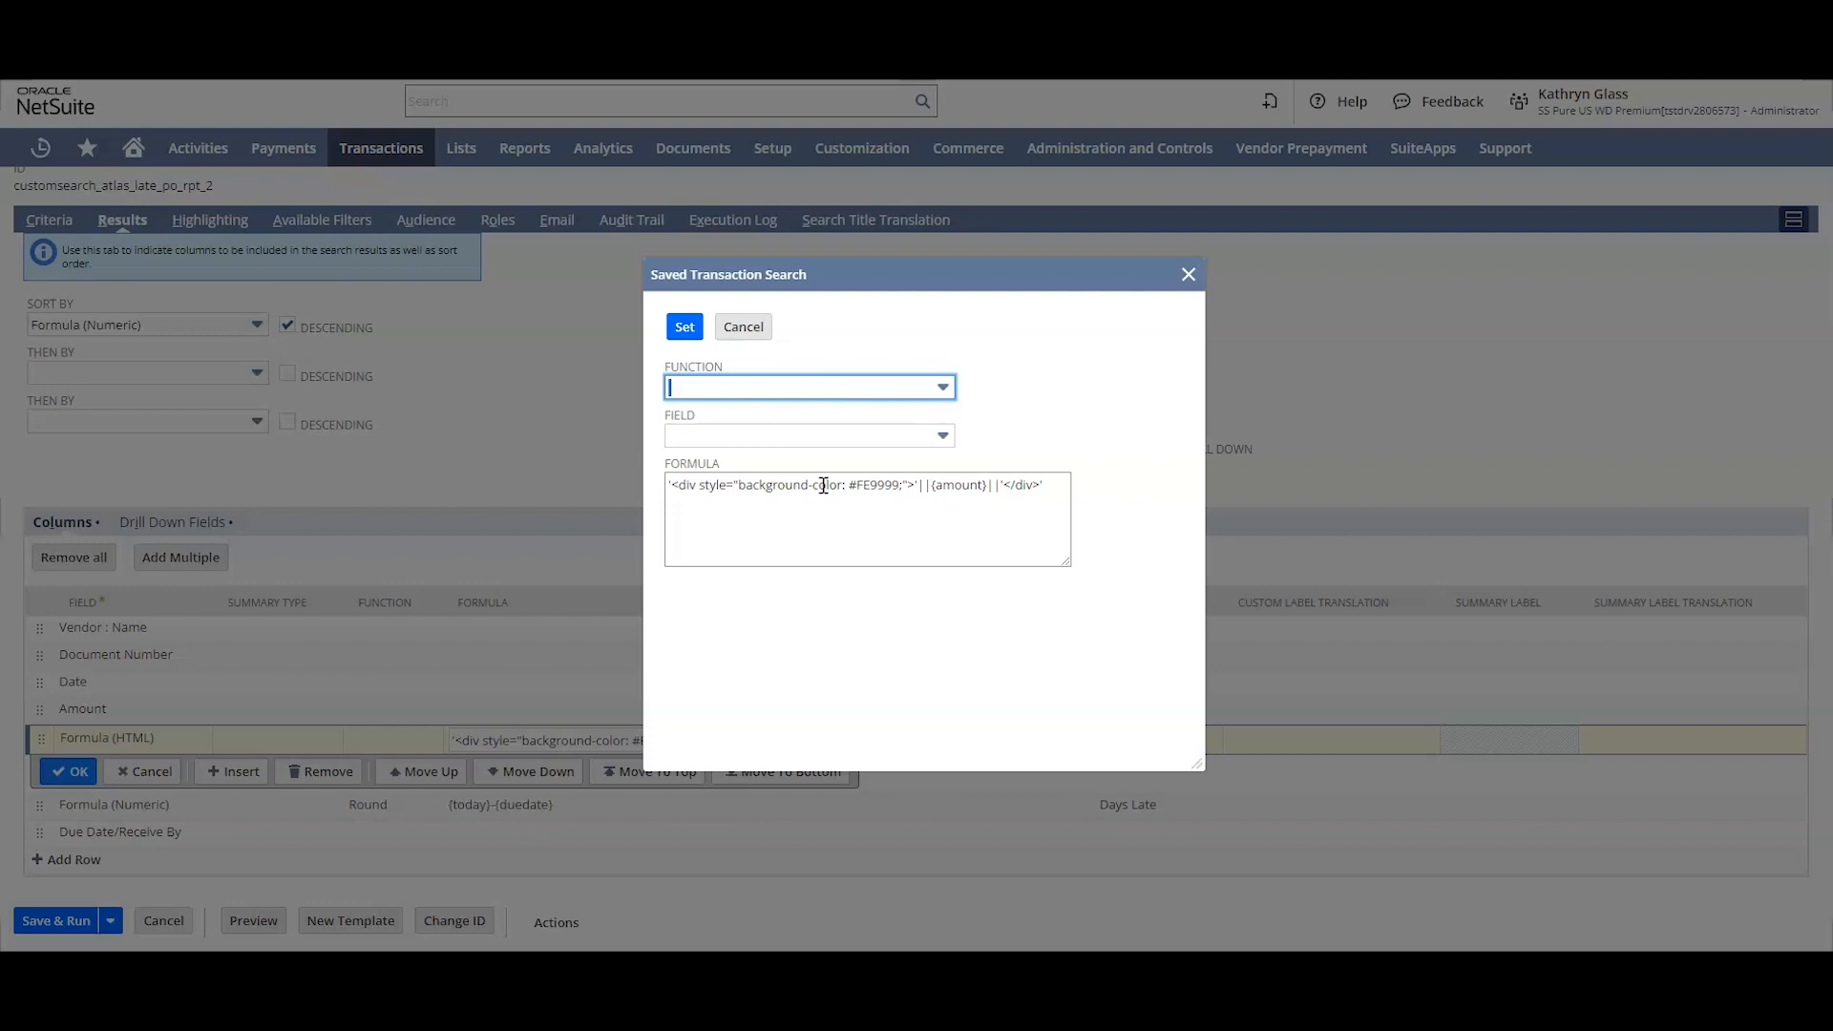
double_click(876, 487)
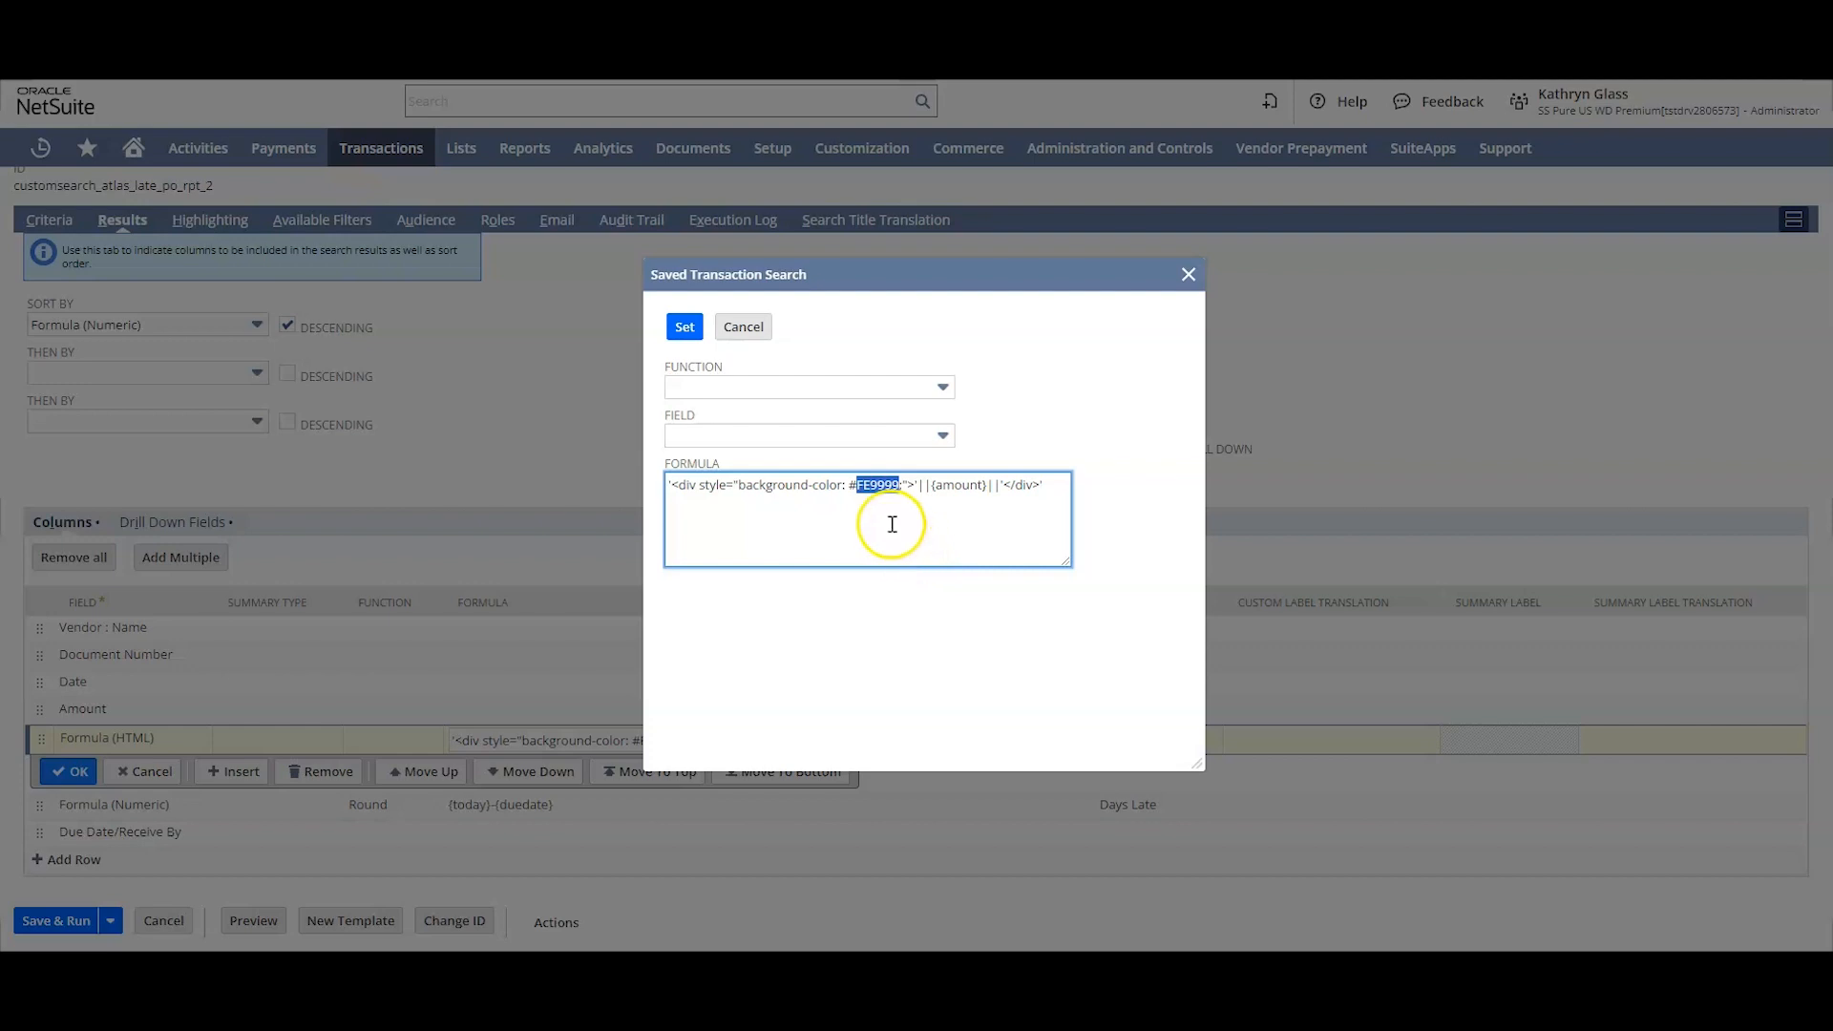
click(891, 484)
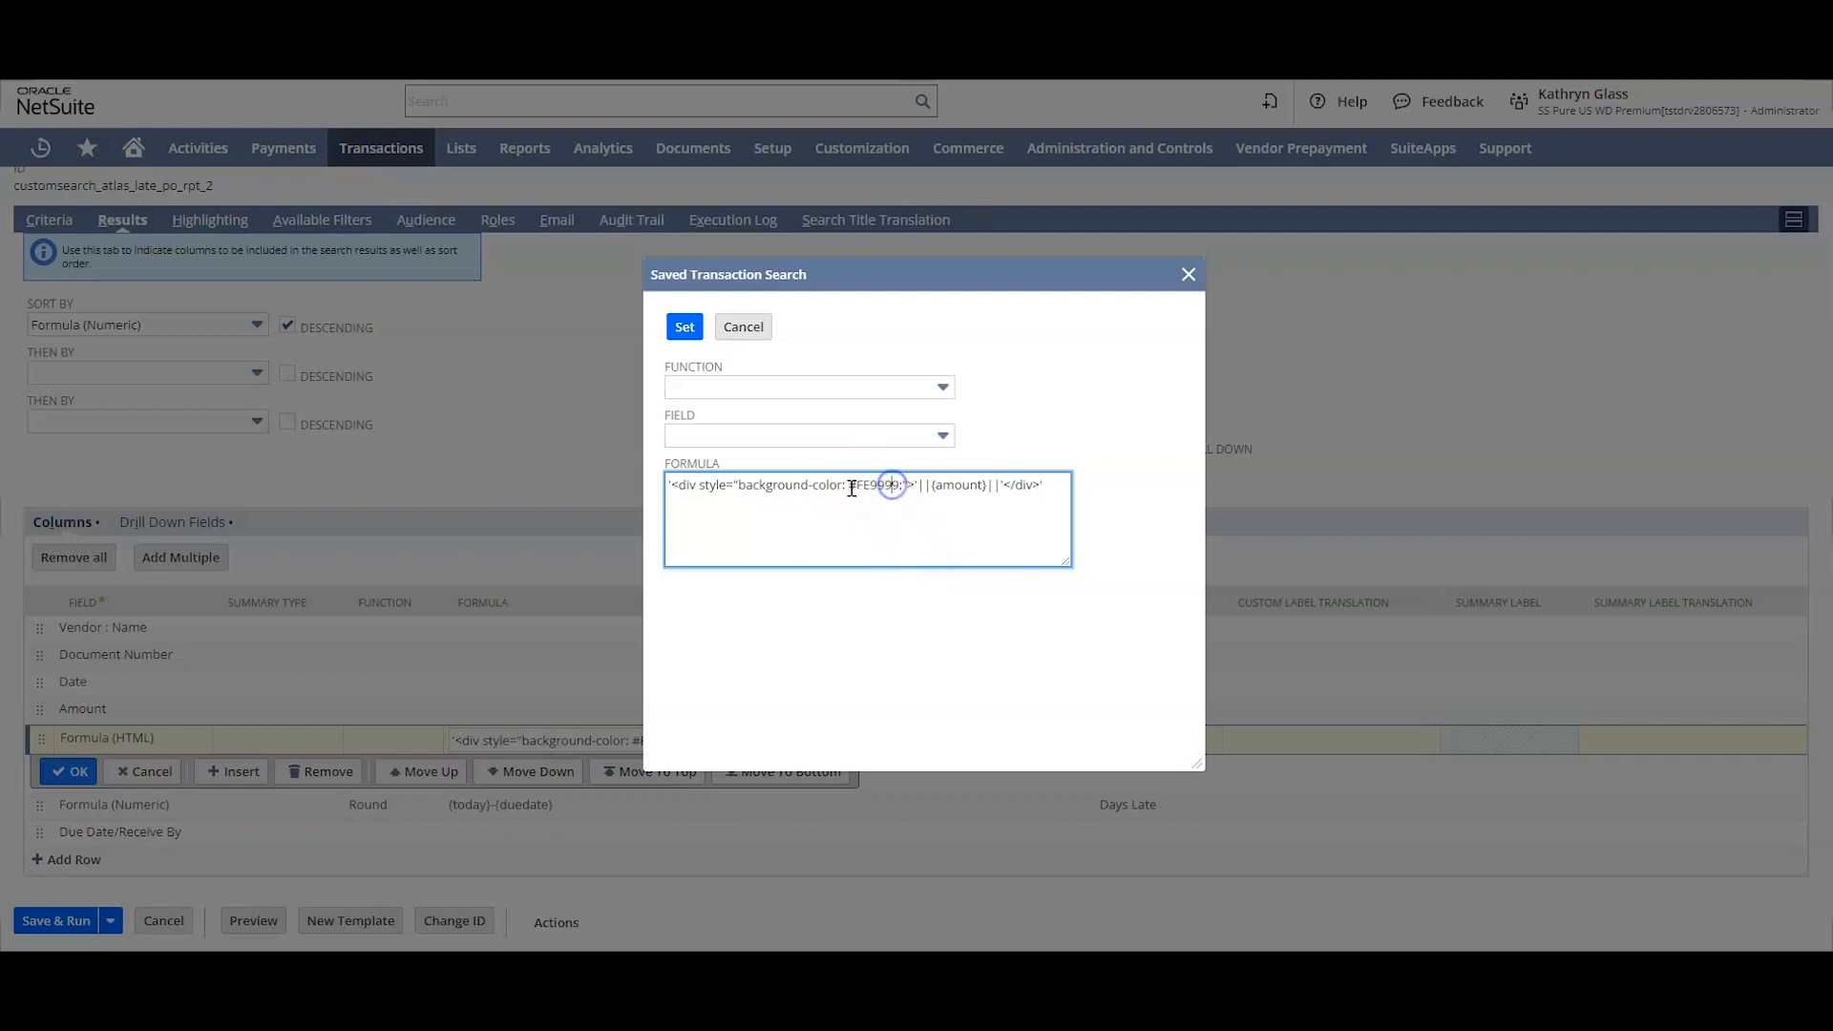
click(851, 484)
text(#)
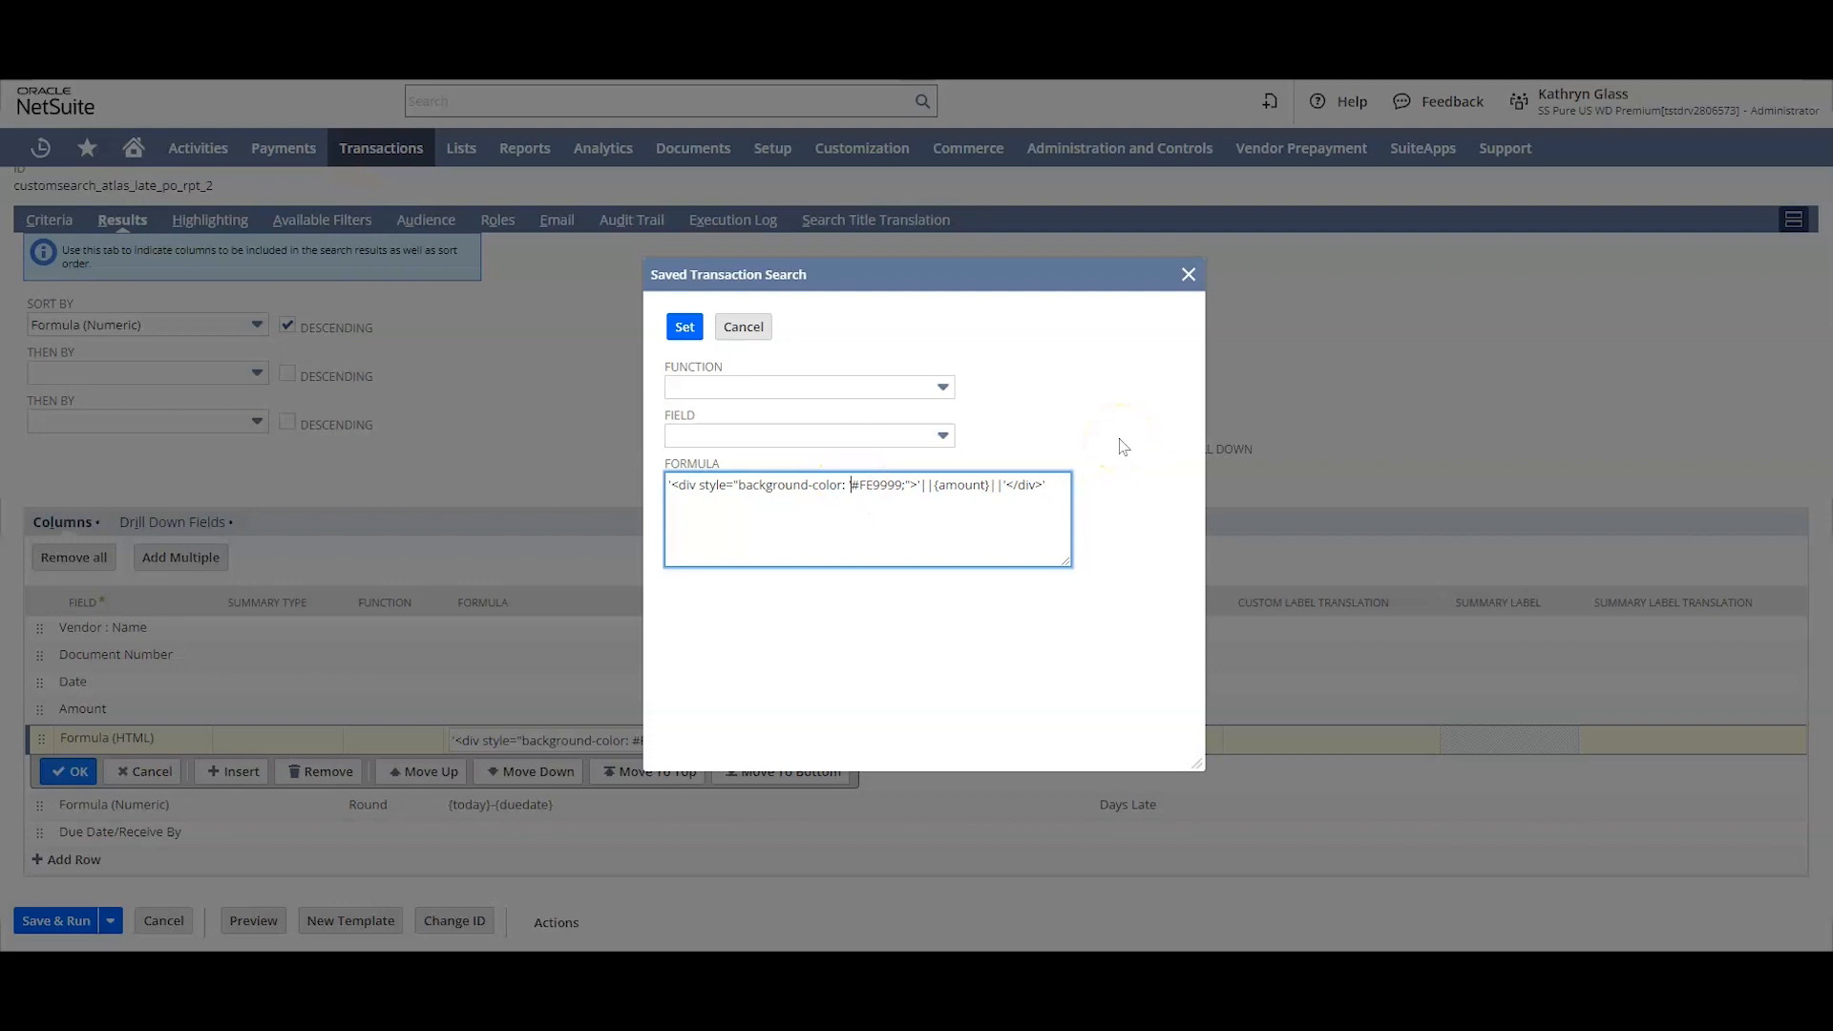
text('||CASE WHEN)
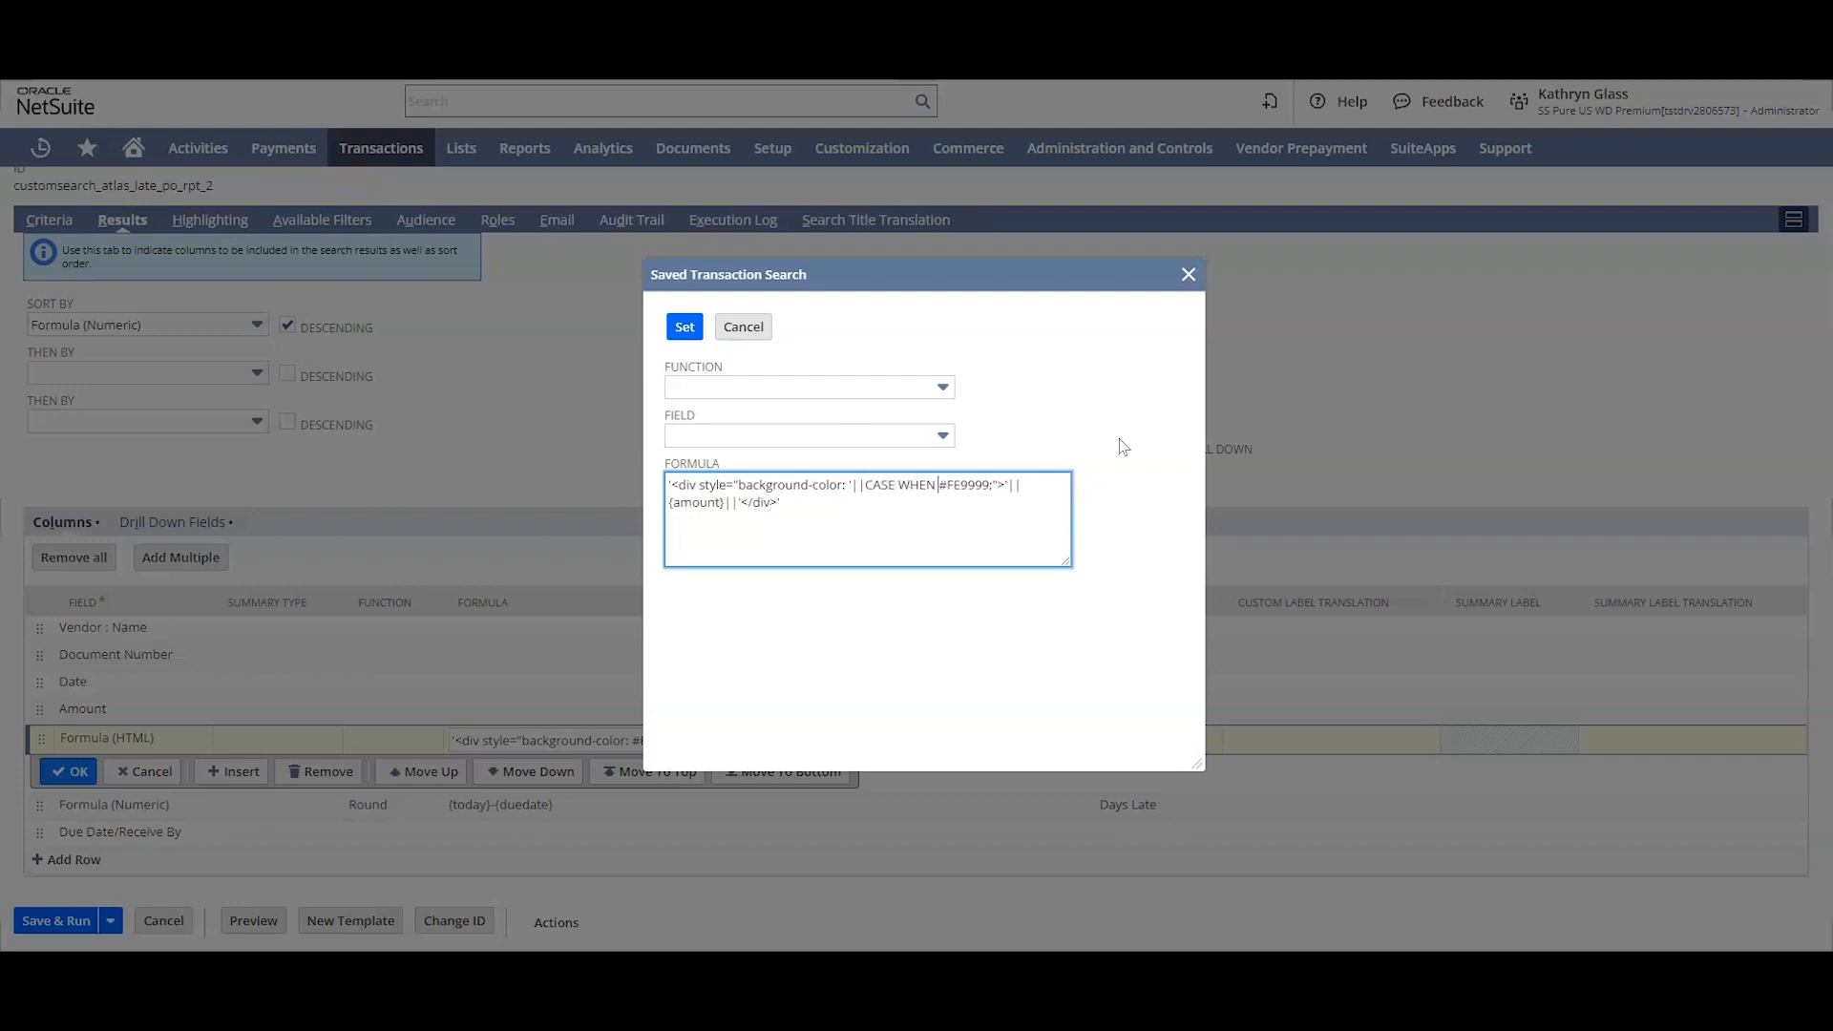
text( {amount})
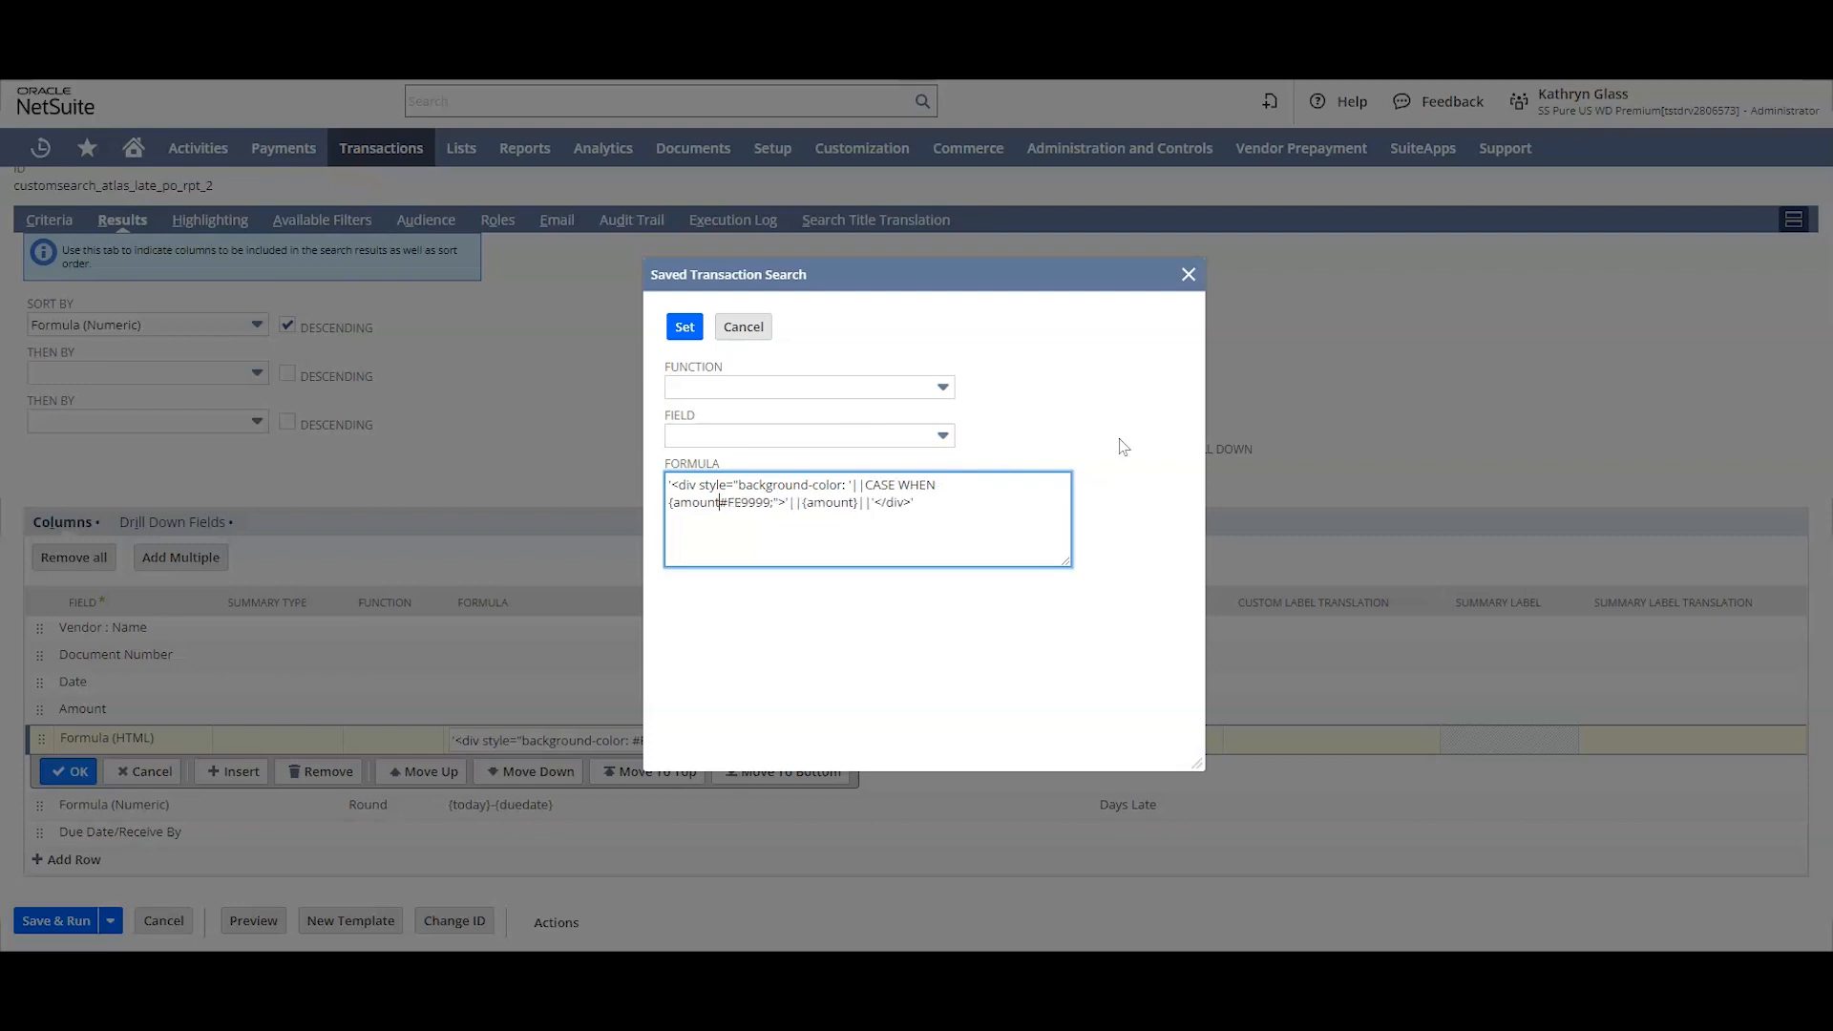
text( >)
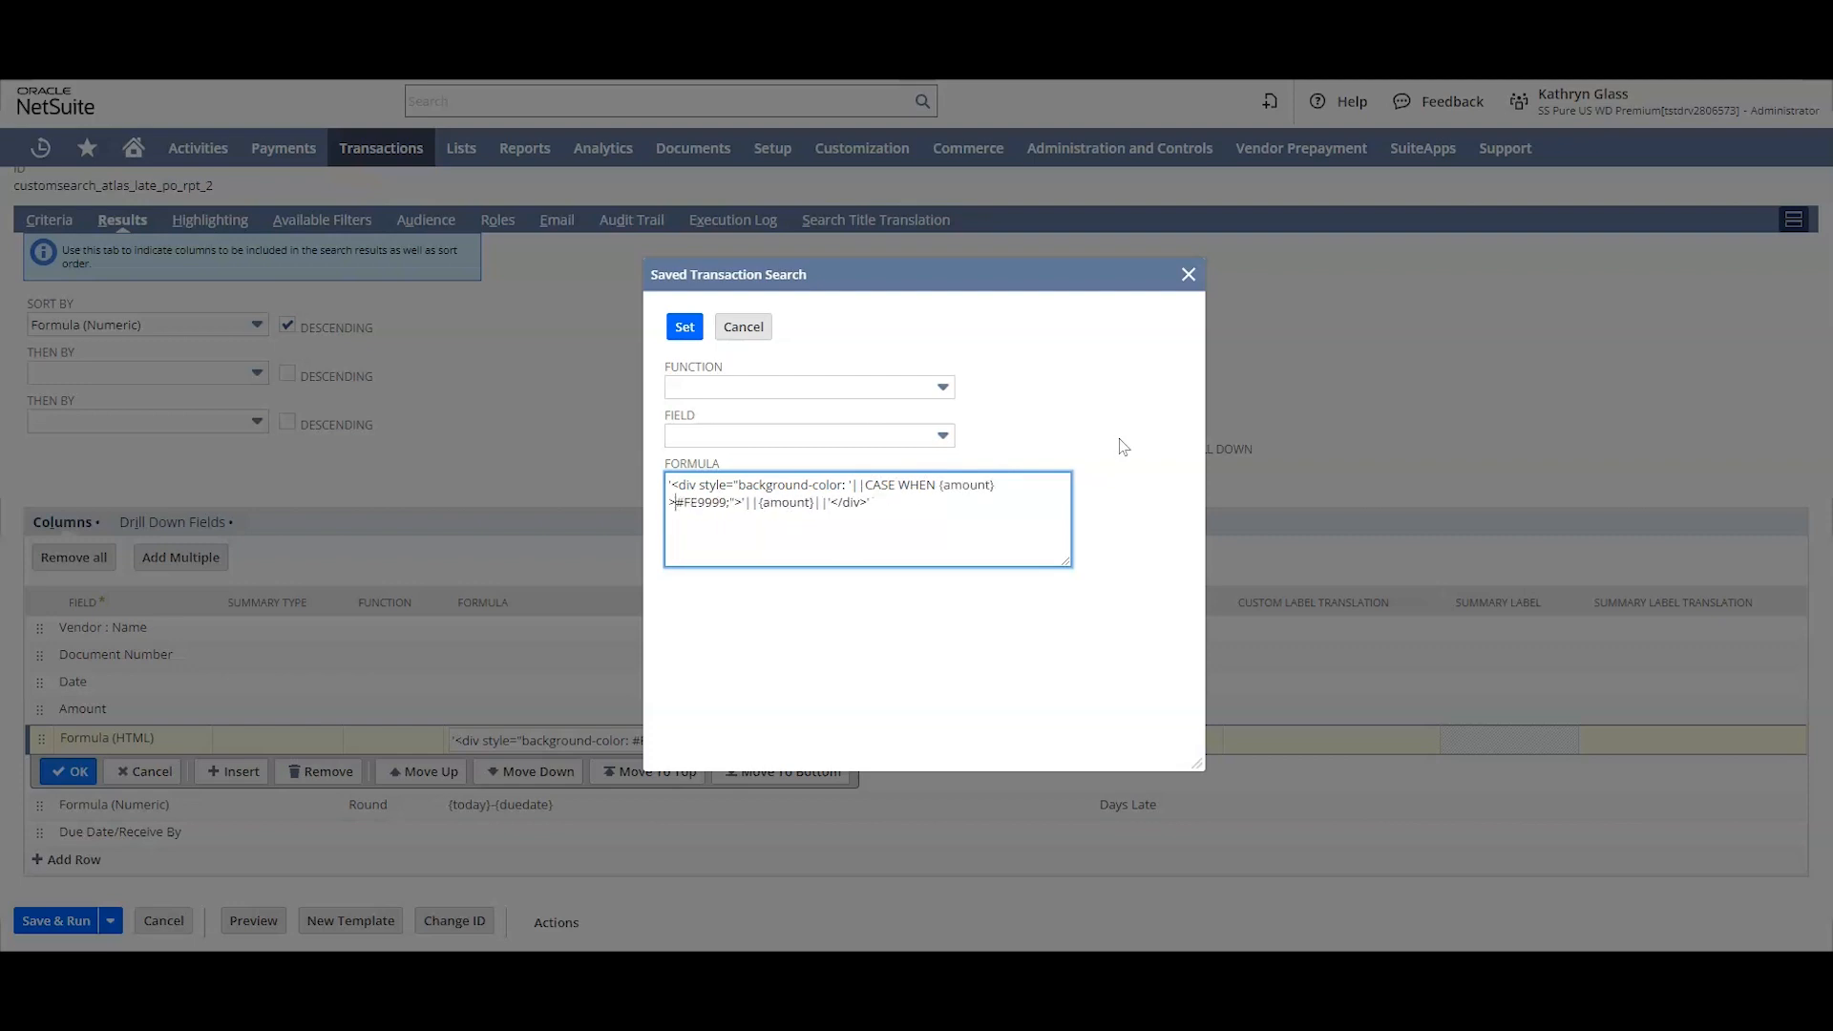
text( 25000 THEN)
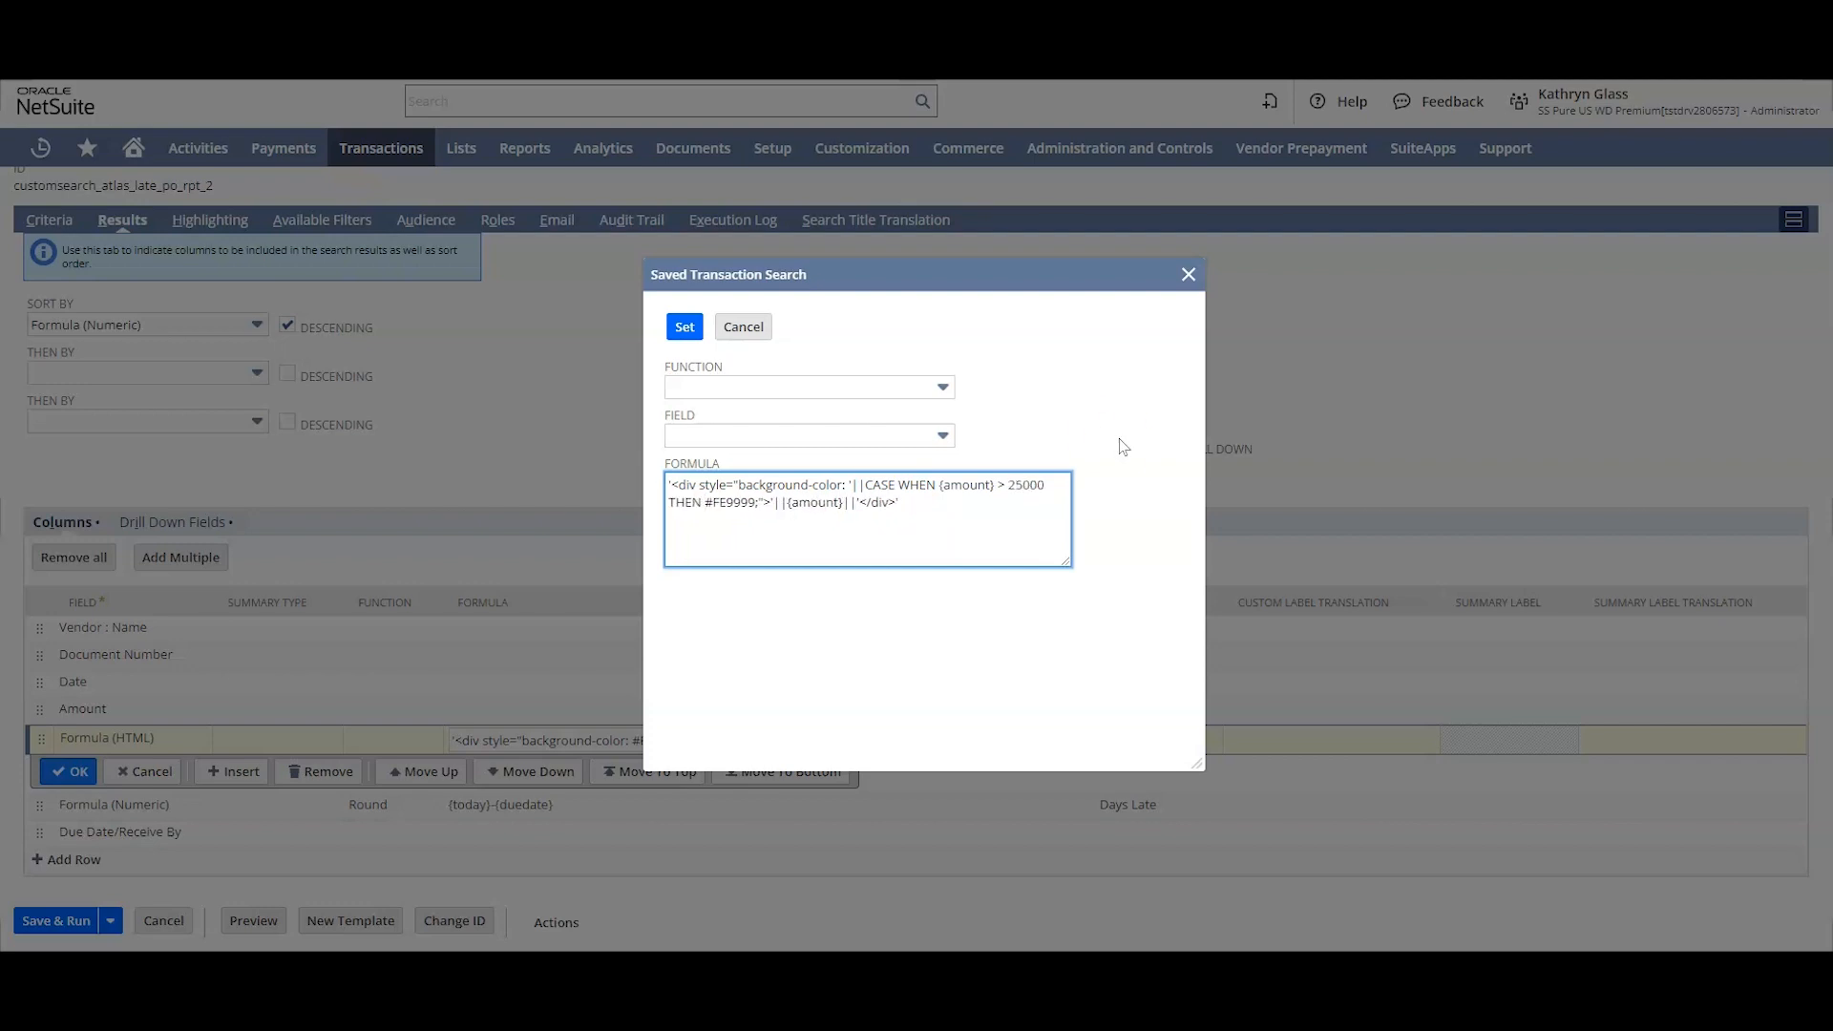
Step: Enclose #FE9999 in single quotes and follow it with ELSE 'none' END||' before the semicolon
click(758, 503)
click(871, 484)
text(;)
text(')
text(')
text( E)
text(LSE)
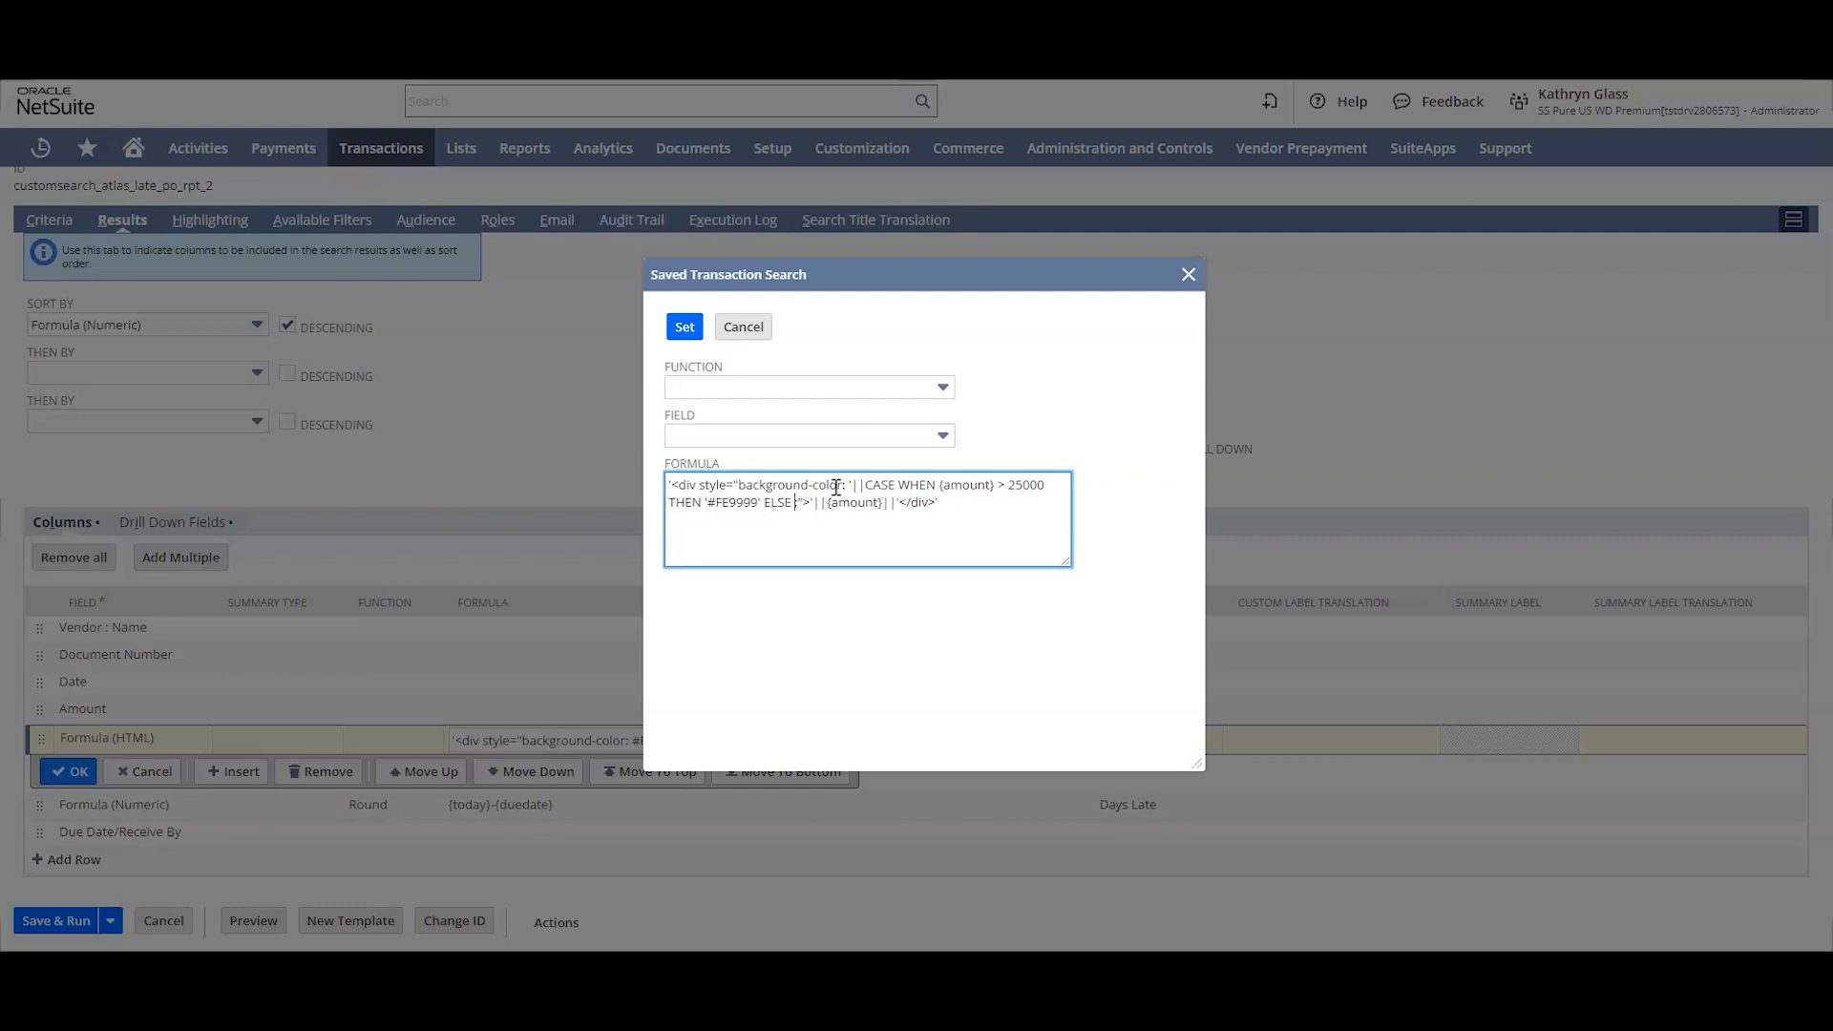
text('none' END||')
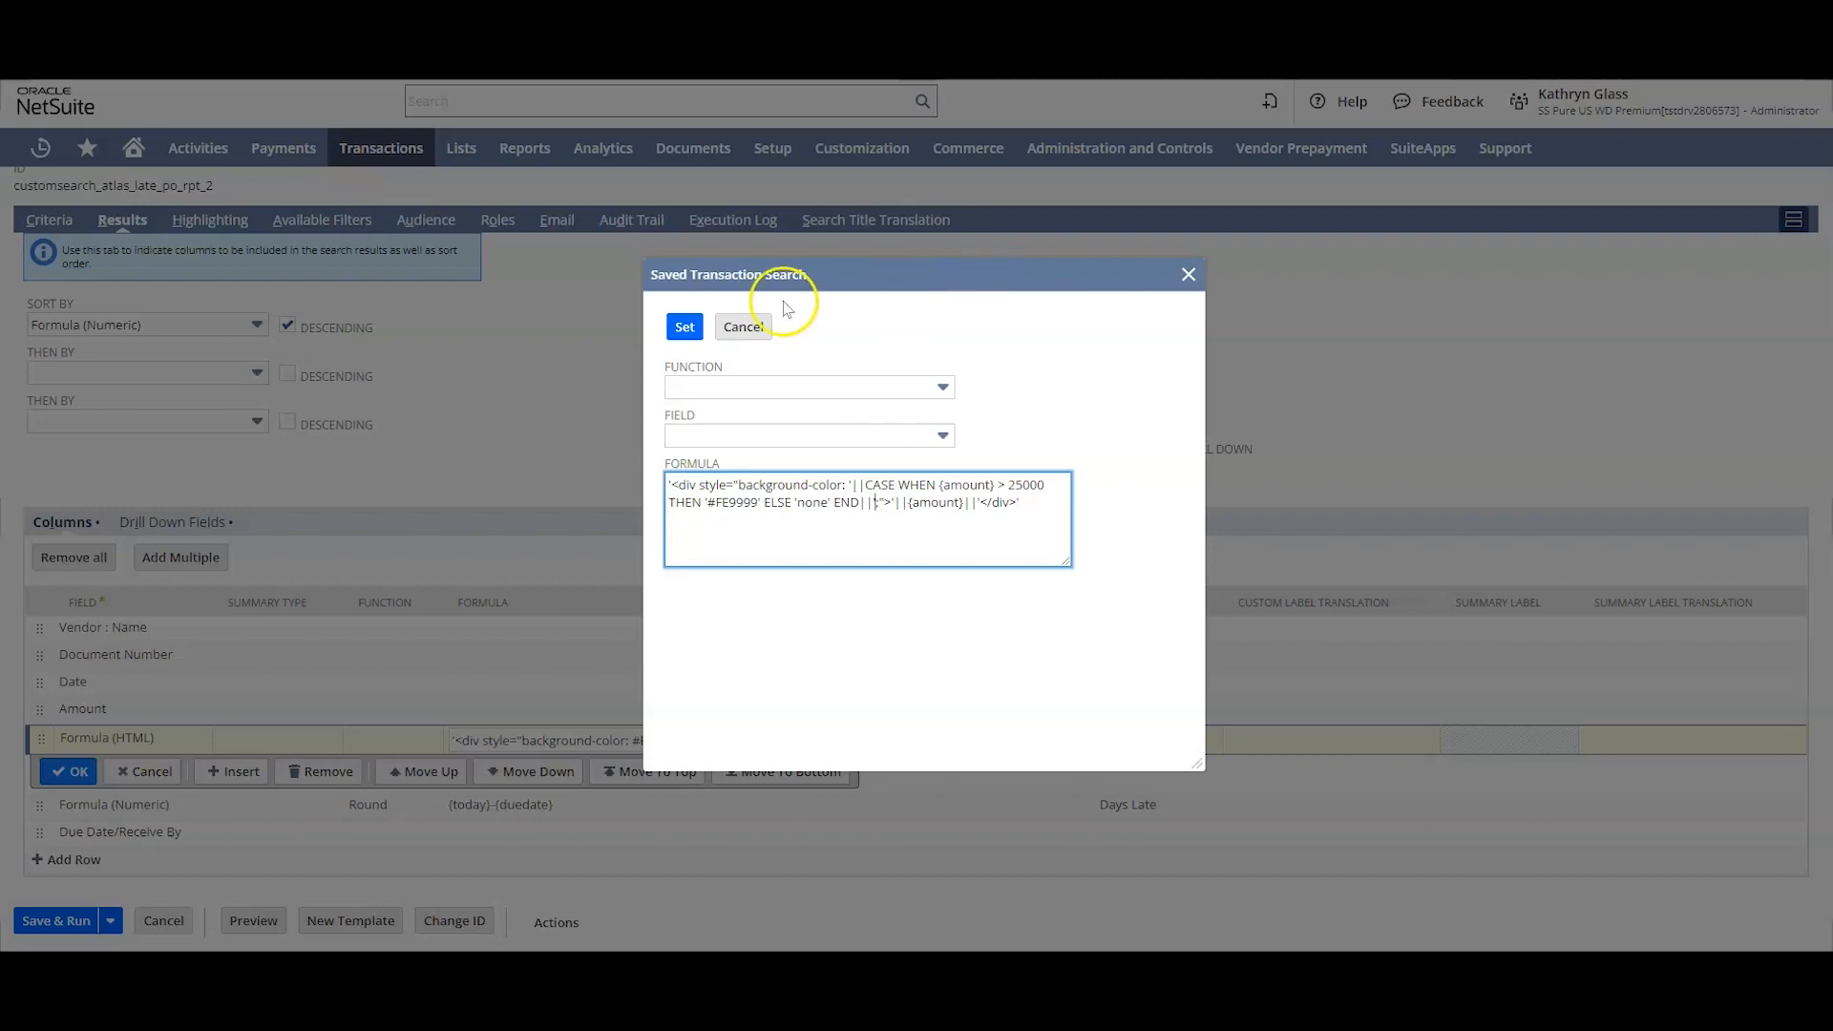
Step: Apply the conditional formula to the Formula (HTML) column, then save and run the search
click(684, 326)
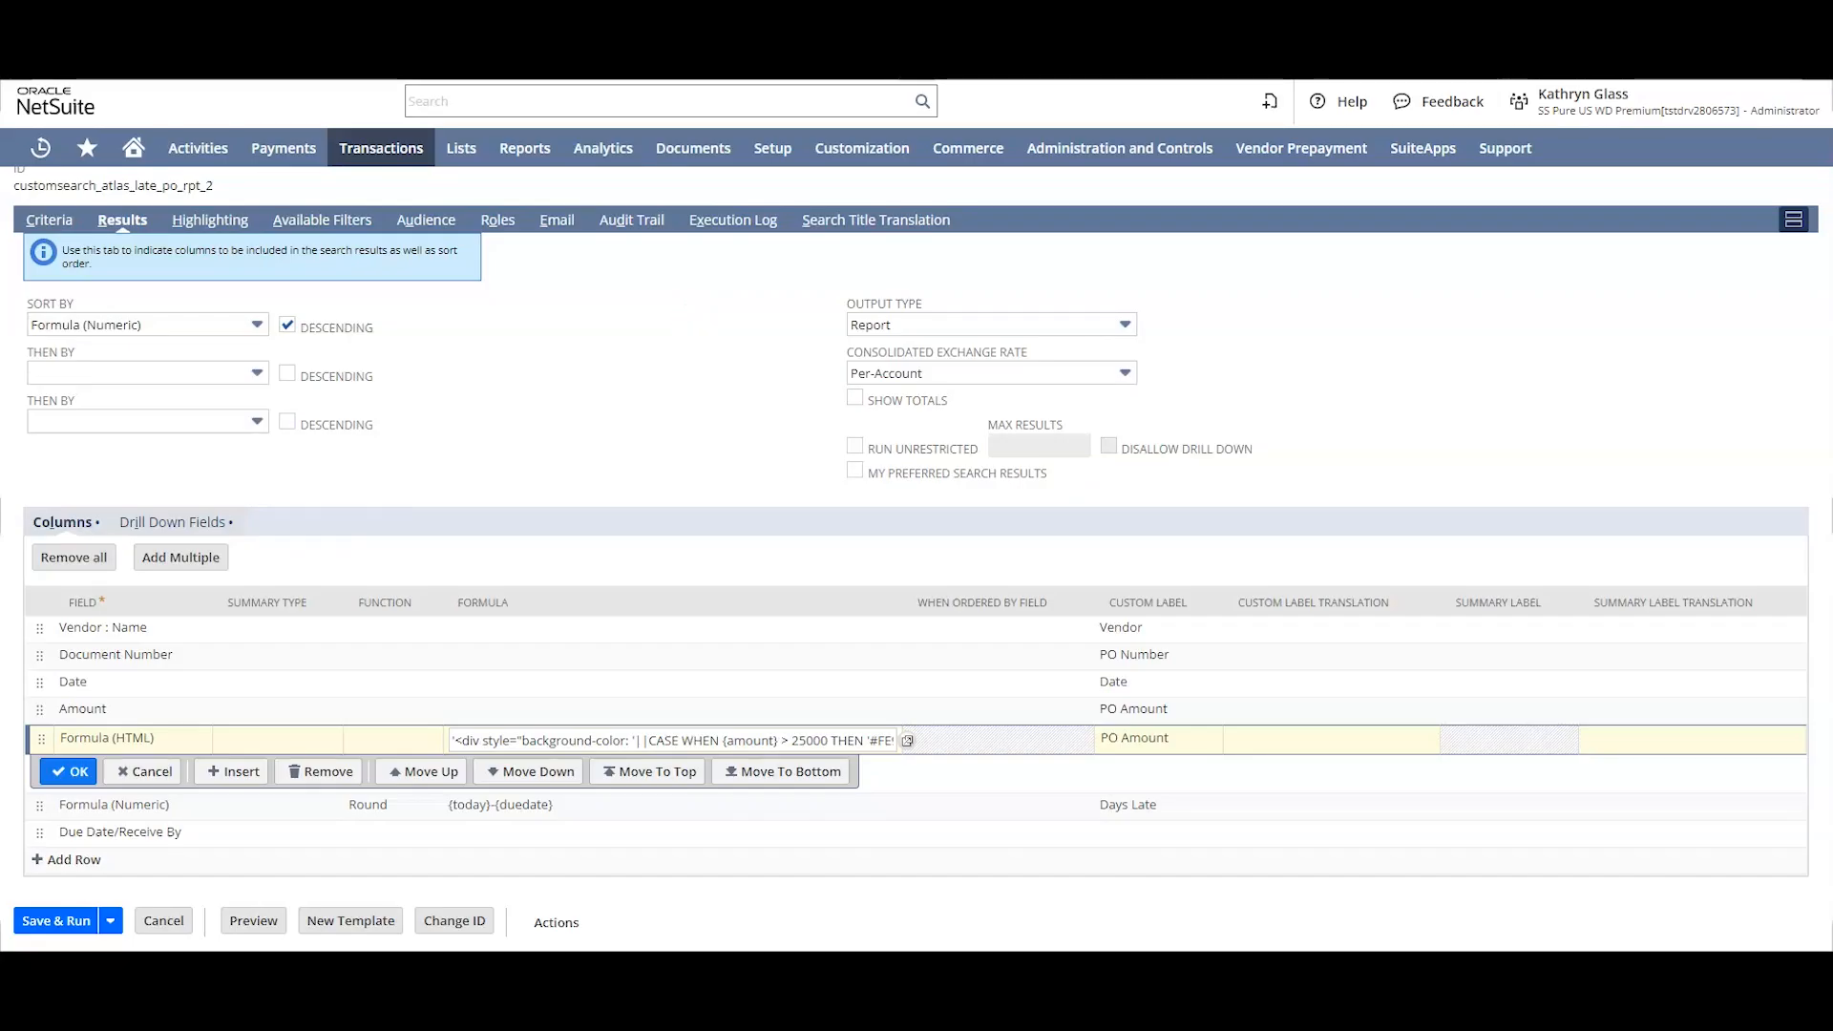
click(73, 770)
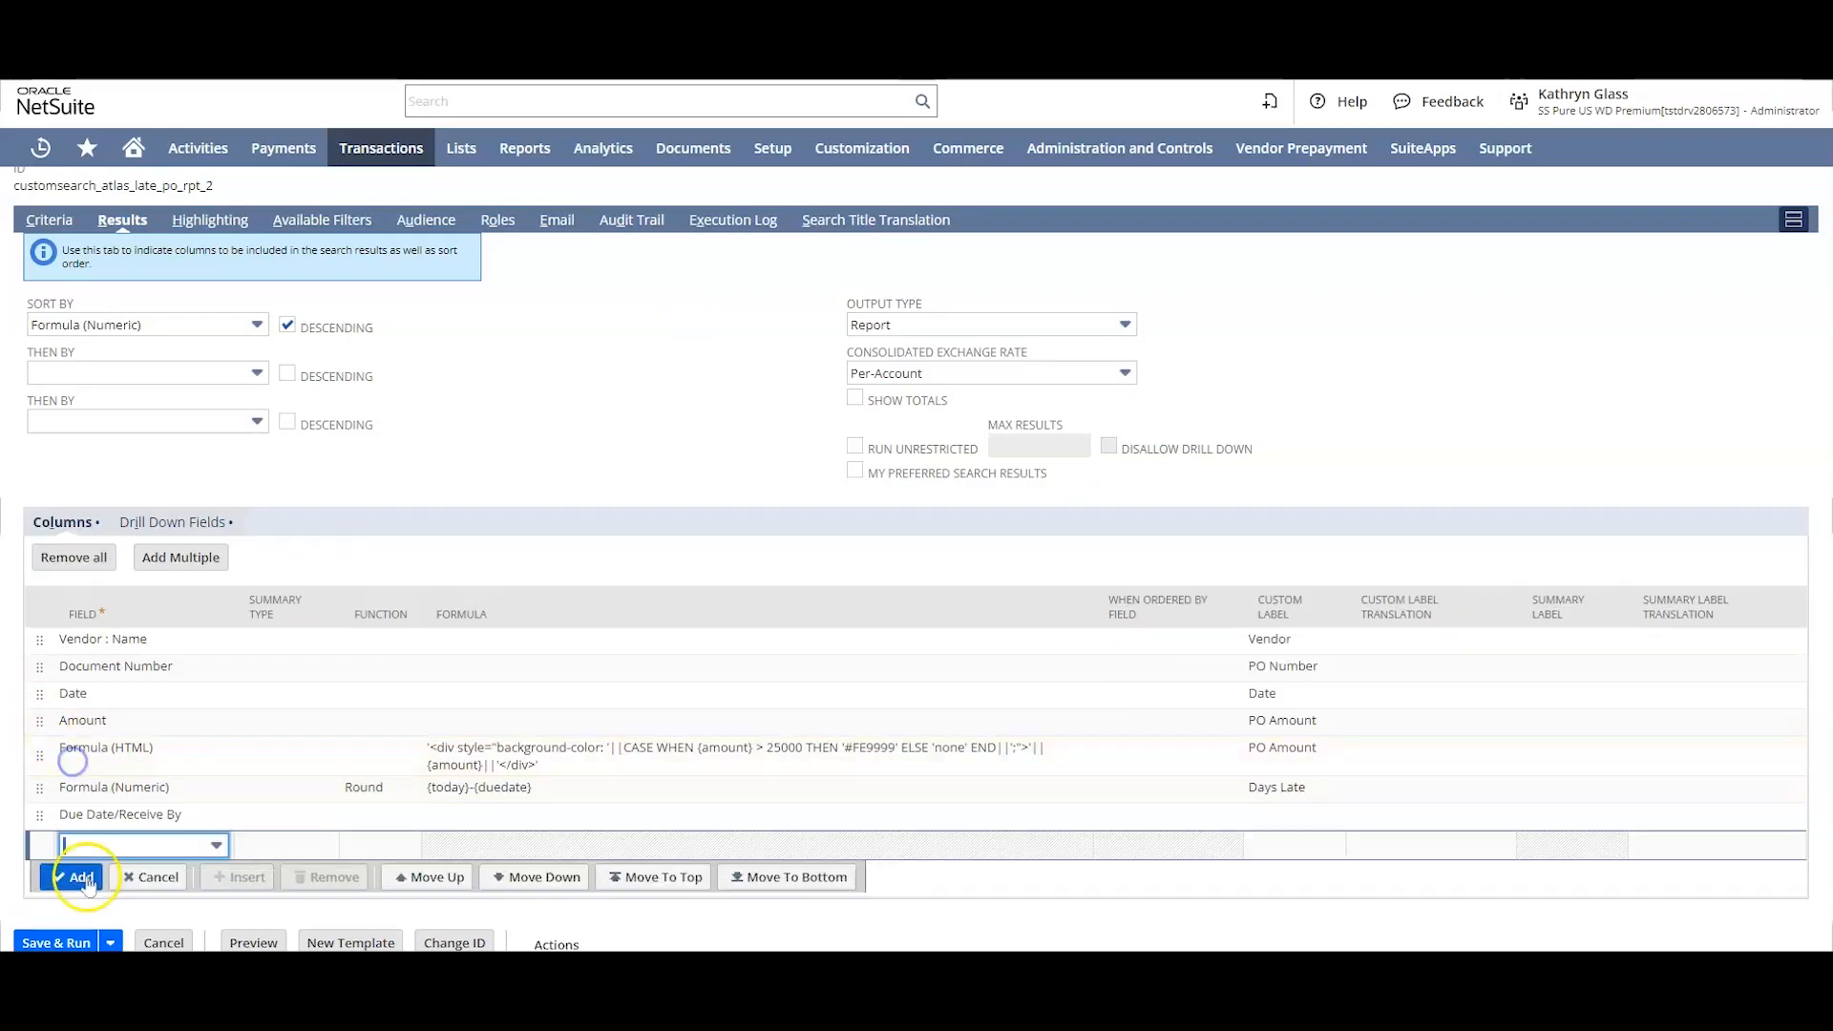
click(64, 940)
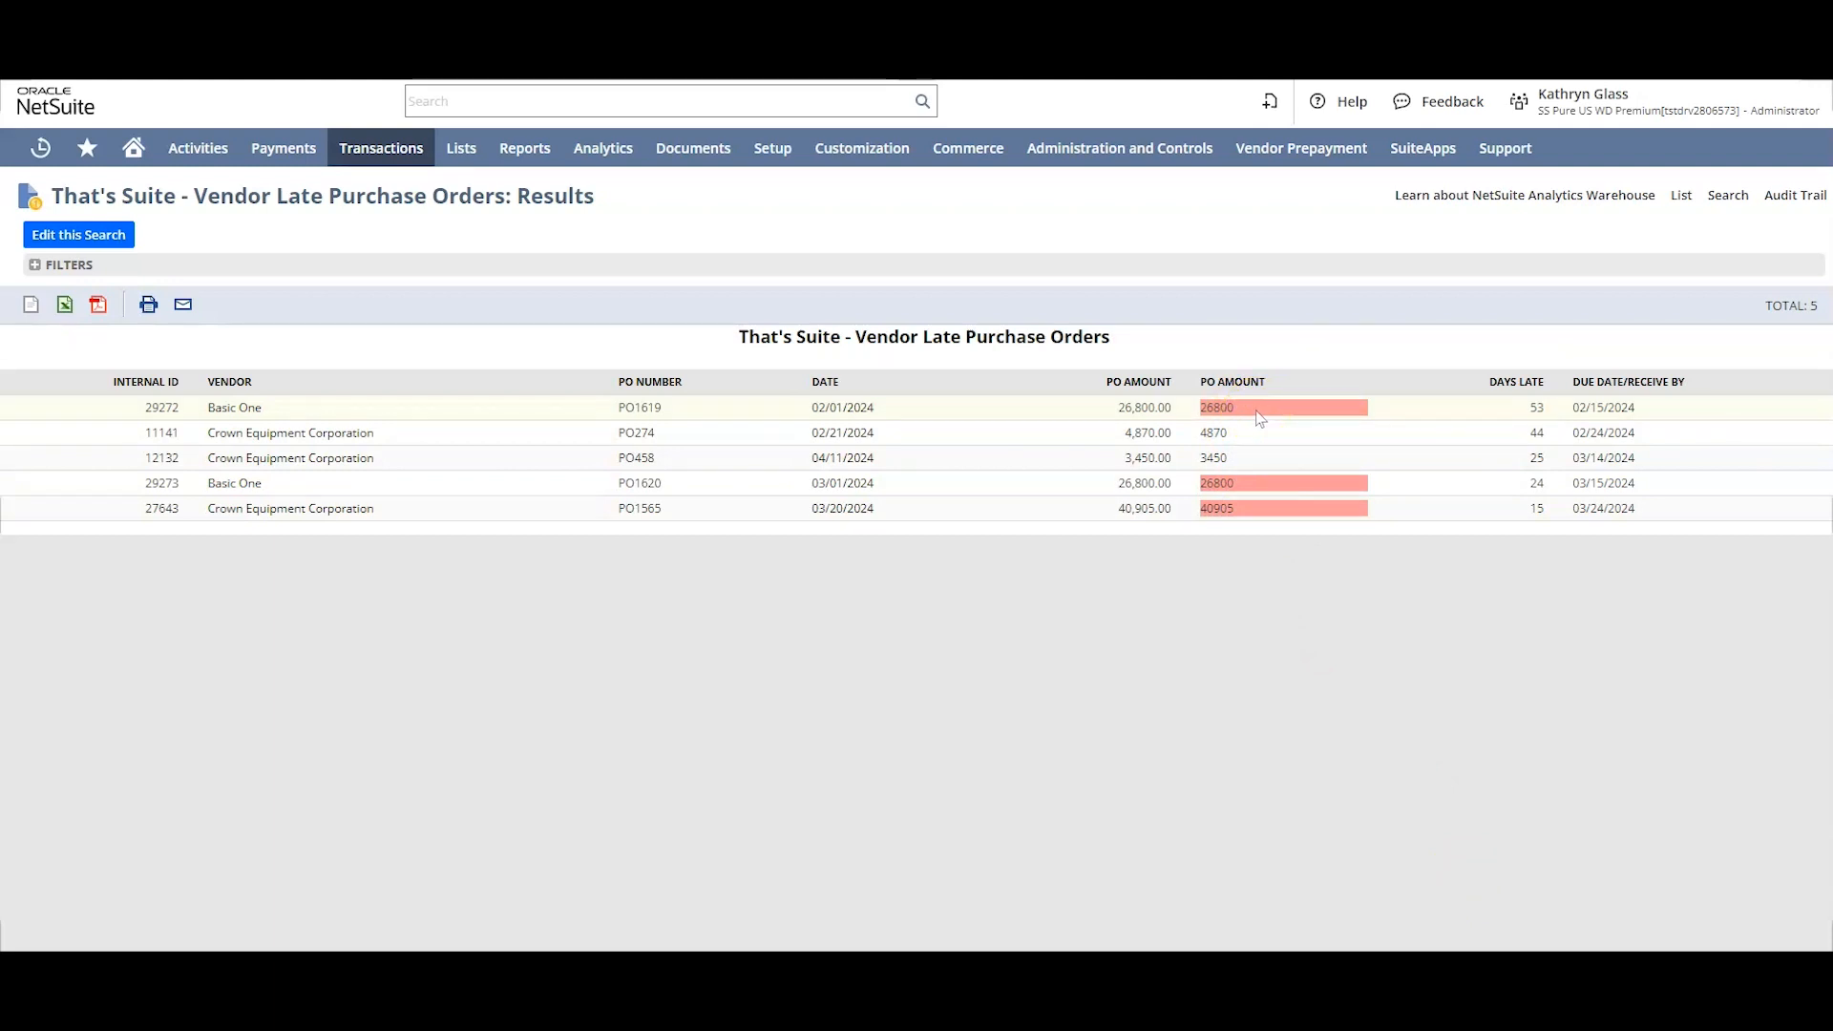
Step: Edit the search's Formula (HTML) column, duplicating the WHEN {amount} > 25000 THEN '#FE9999' clause before ELSE in its formula
click(84, 239)
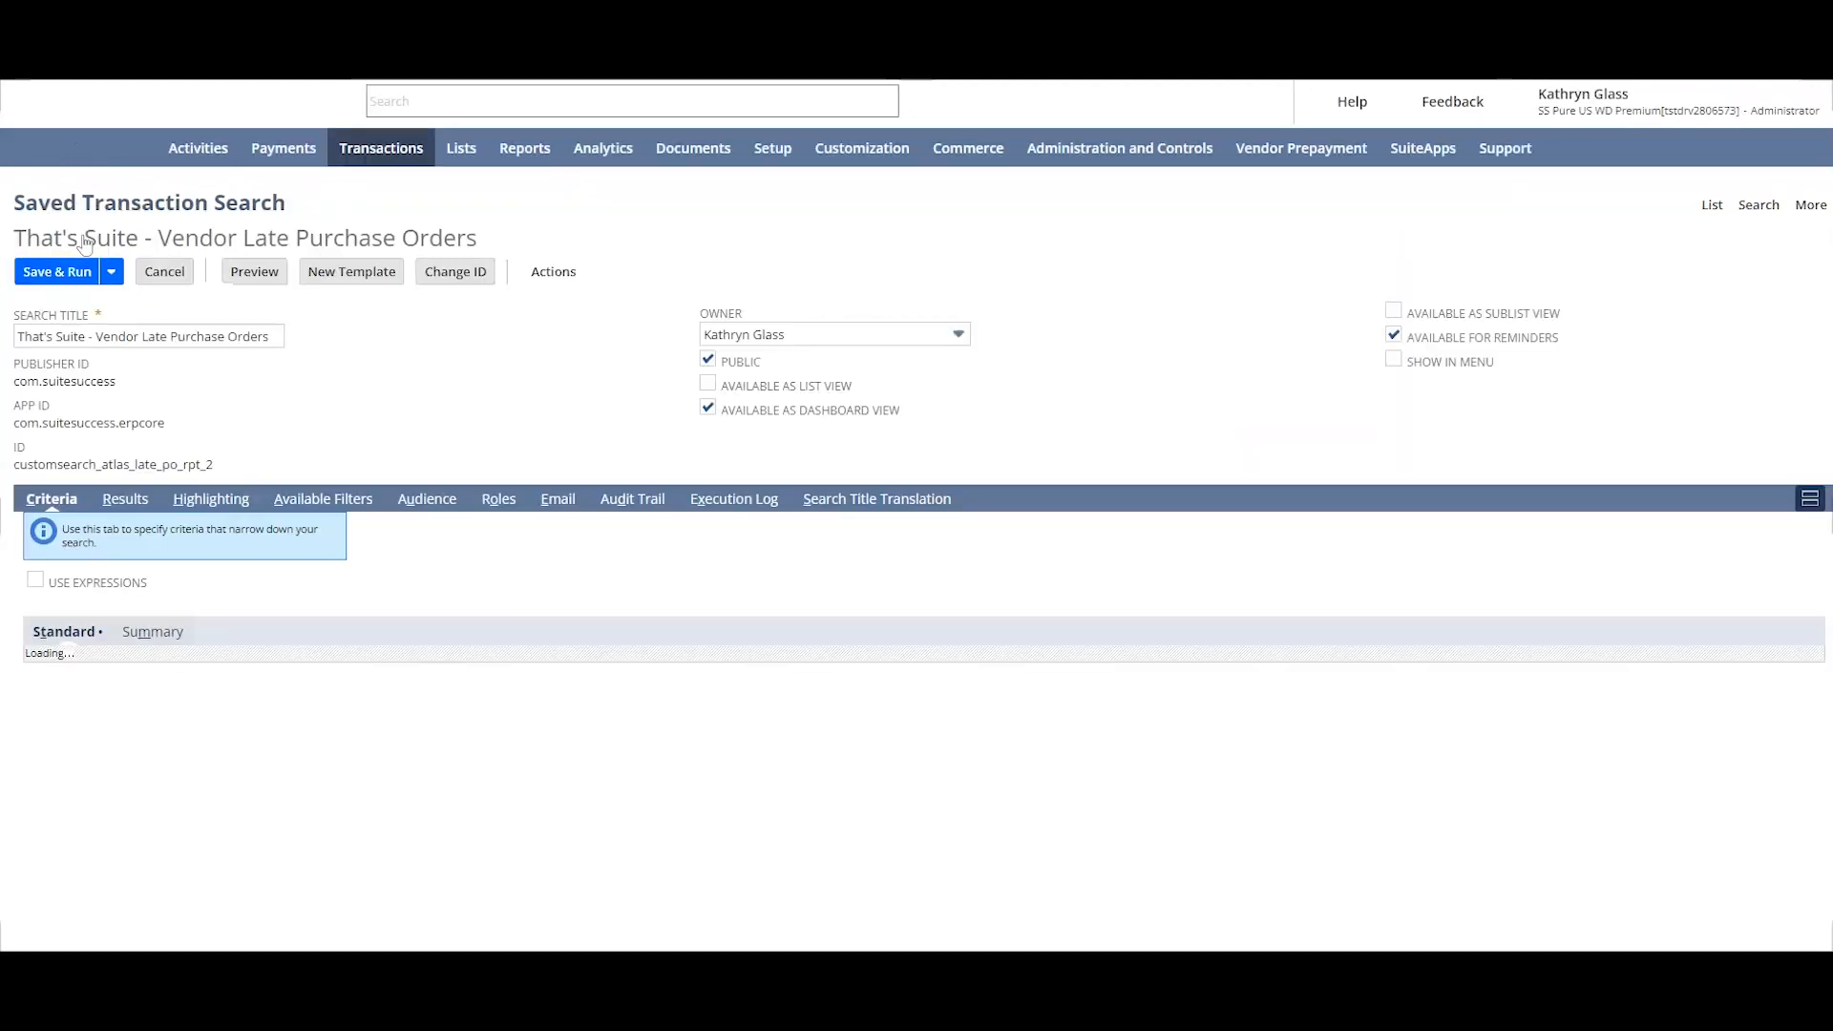
click(123, 504)
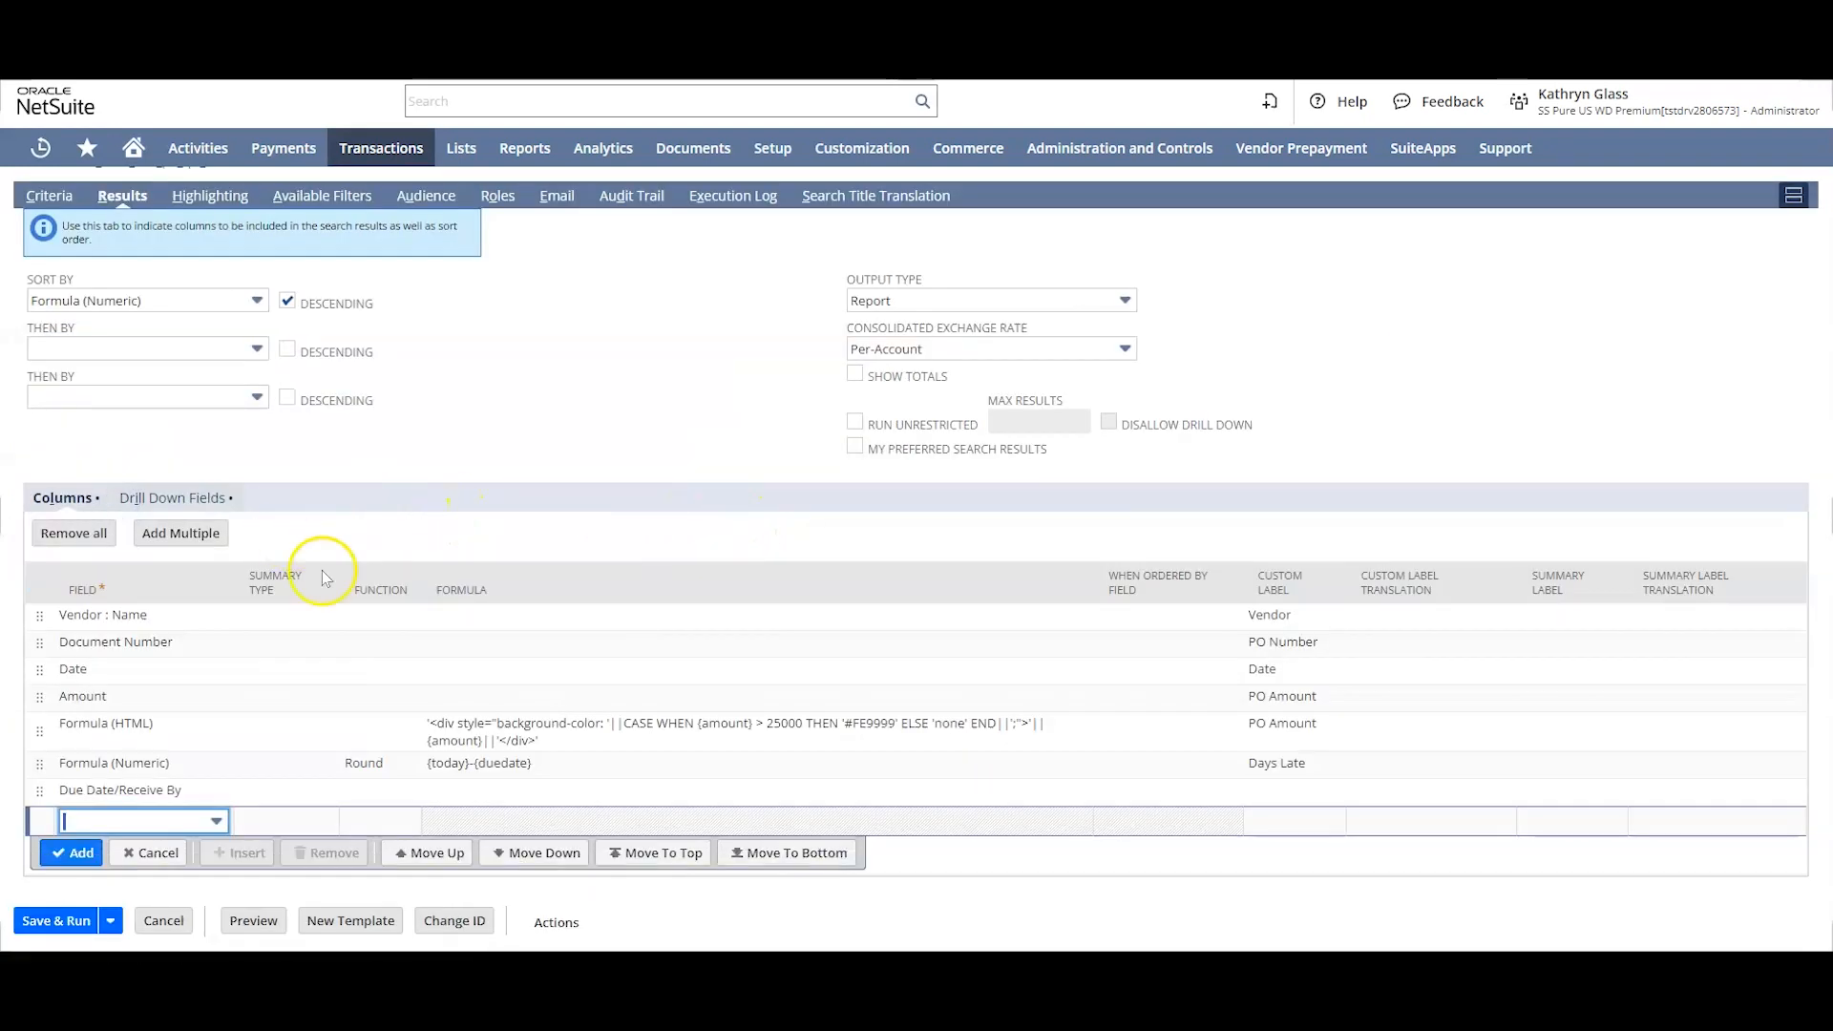
click(592, 728)
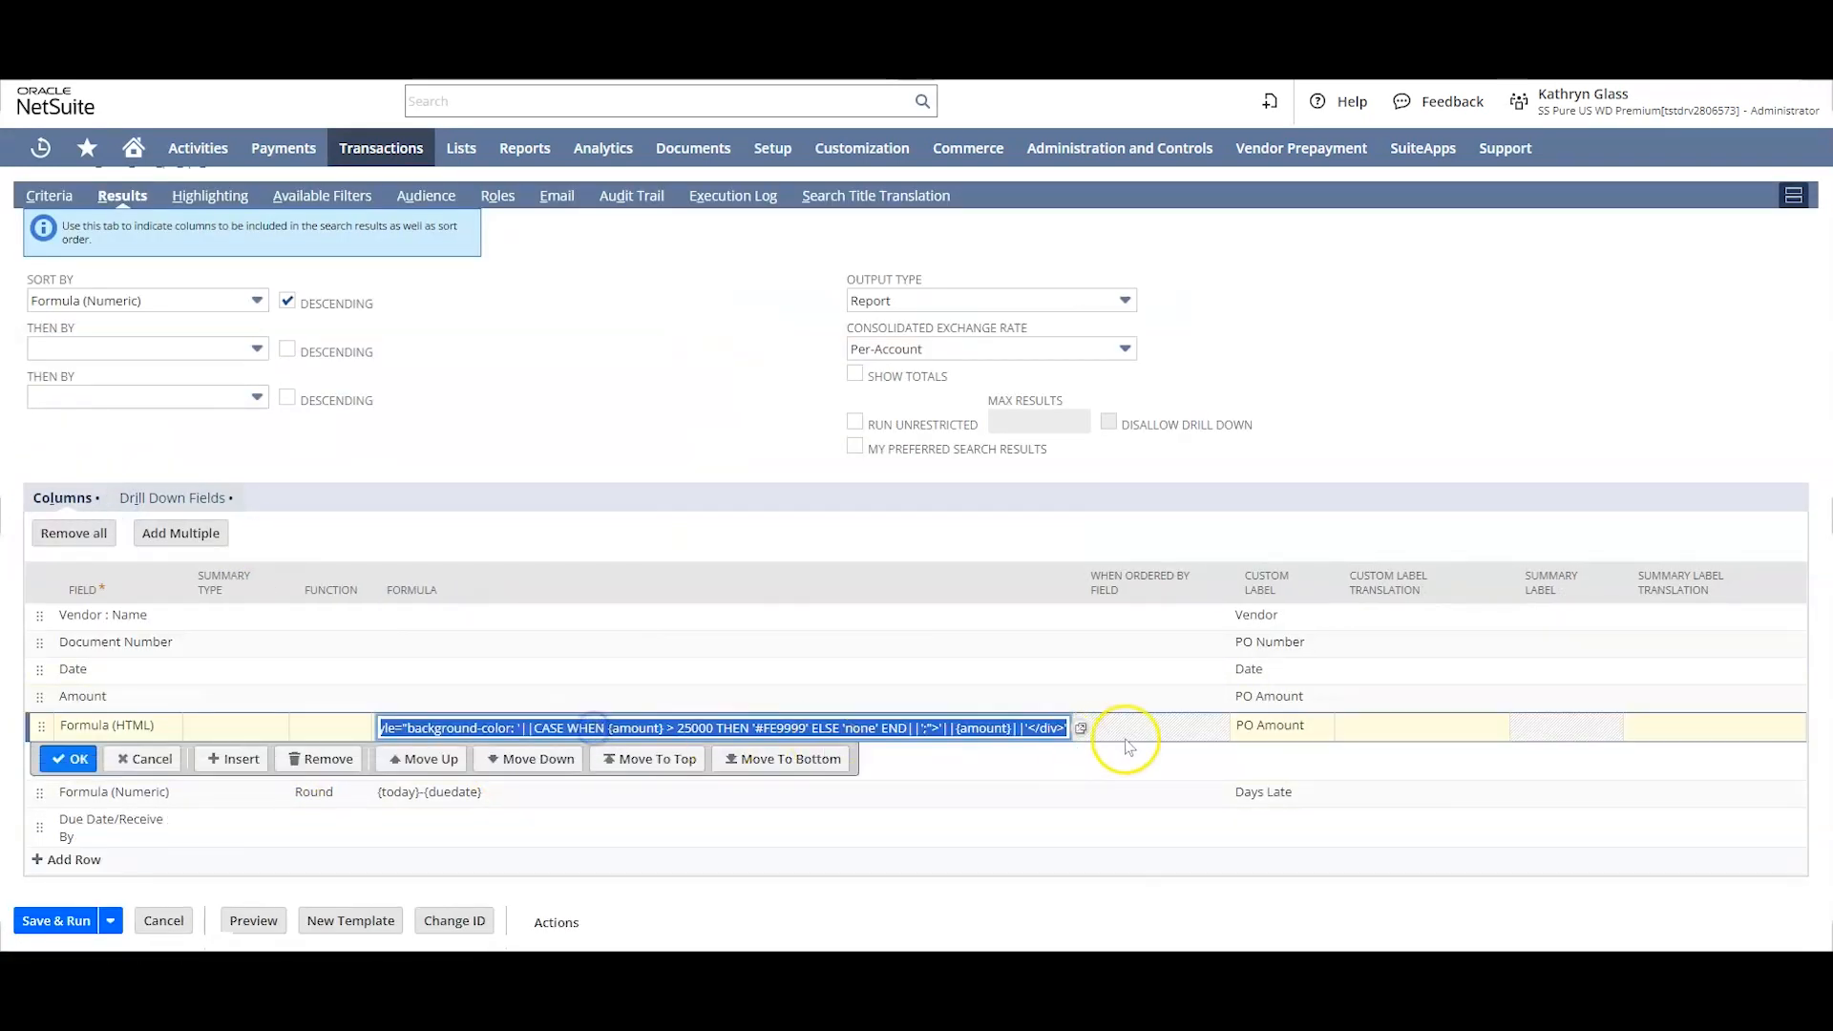
click(1076, 726)
click(844, 544)
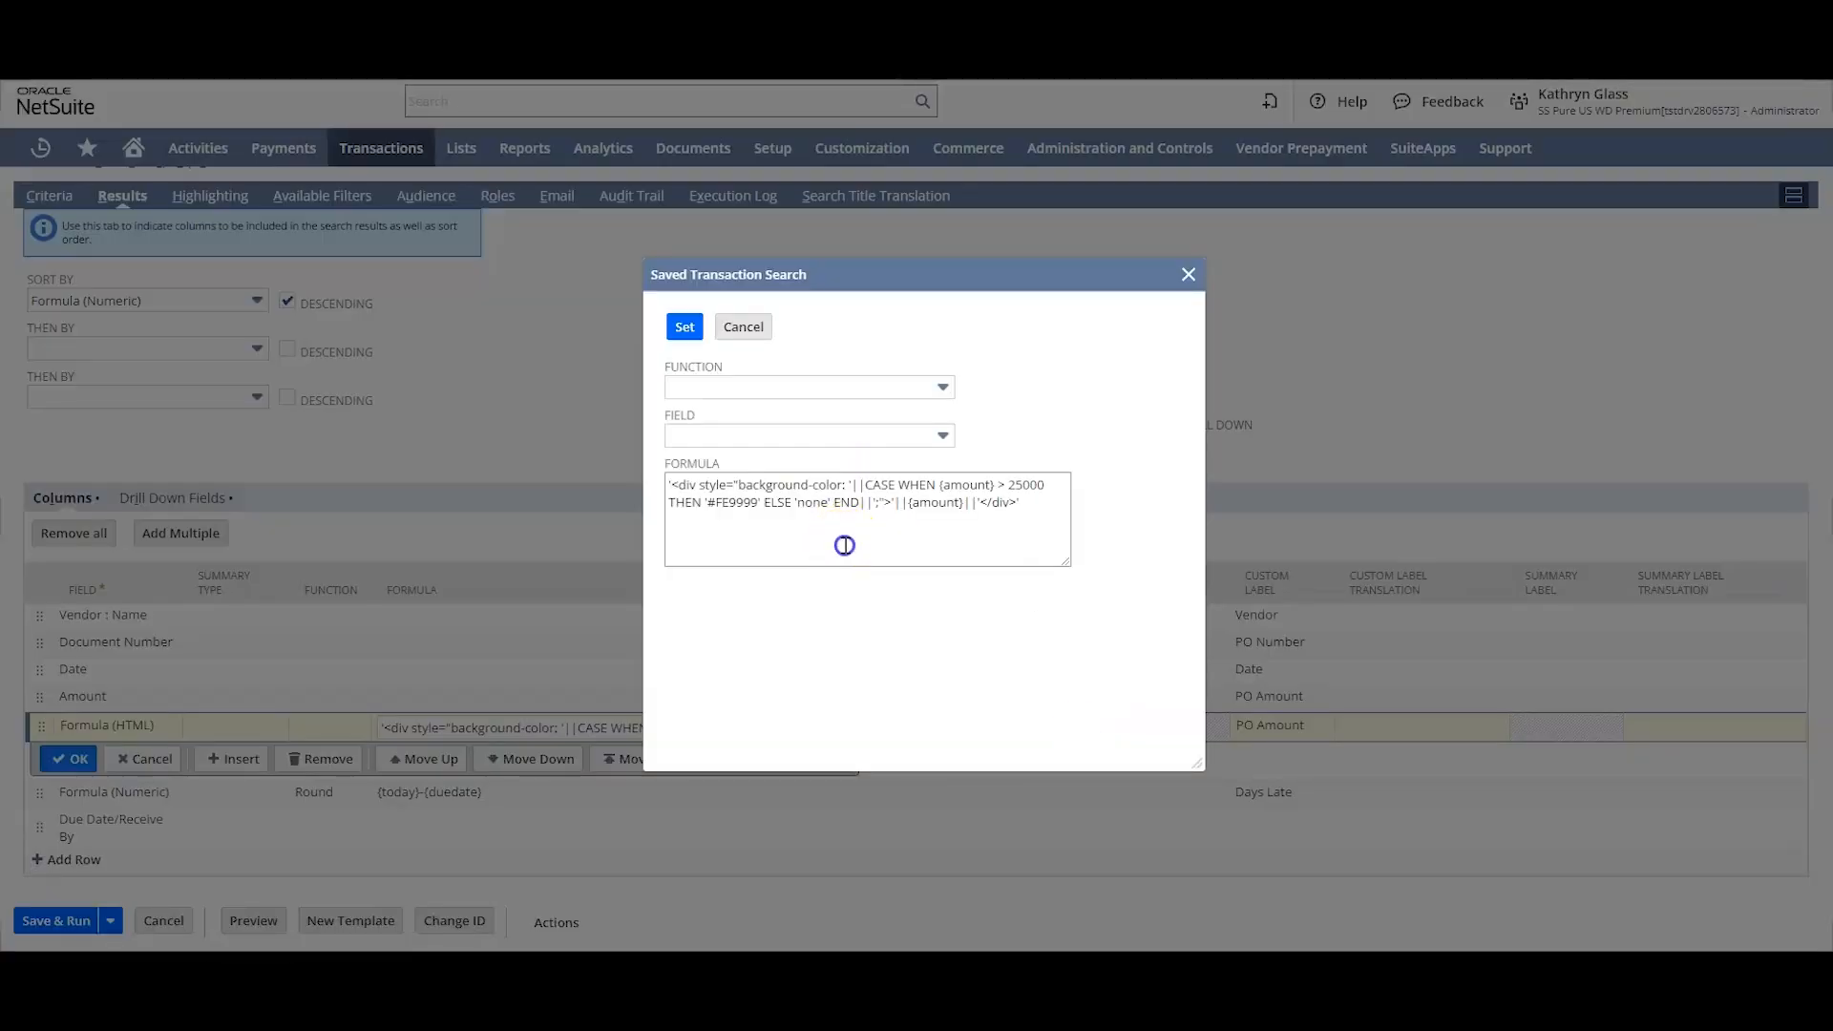
drag(897, 484, 762, 515)
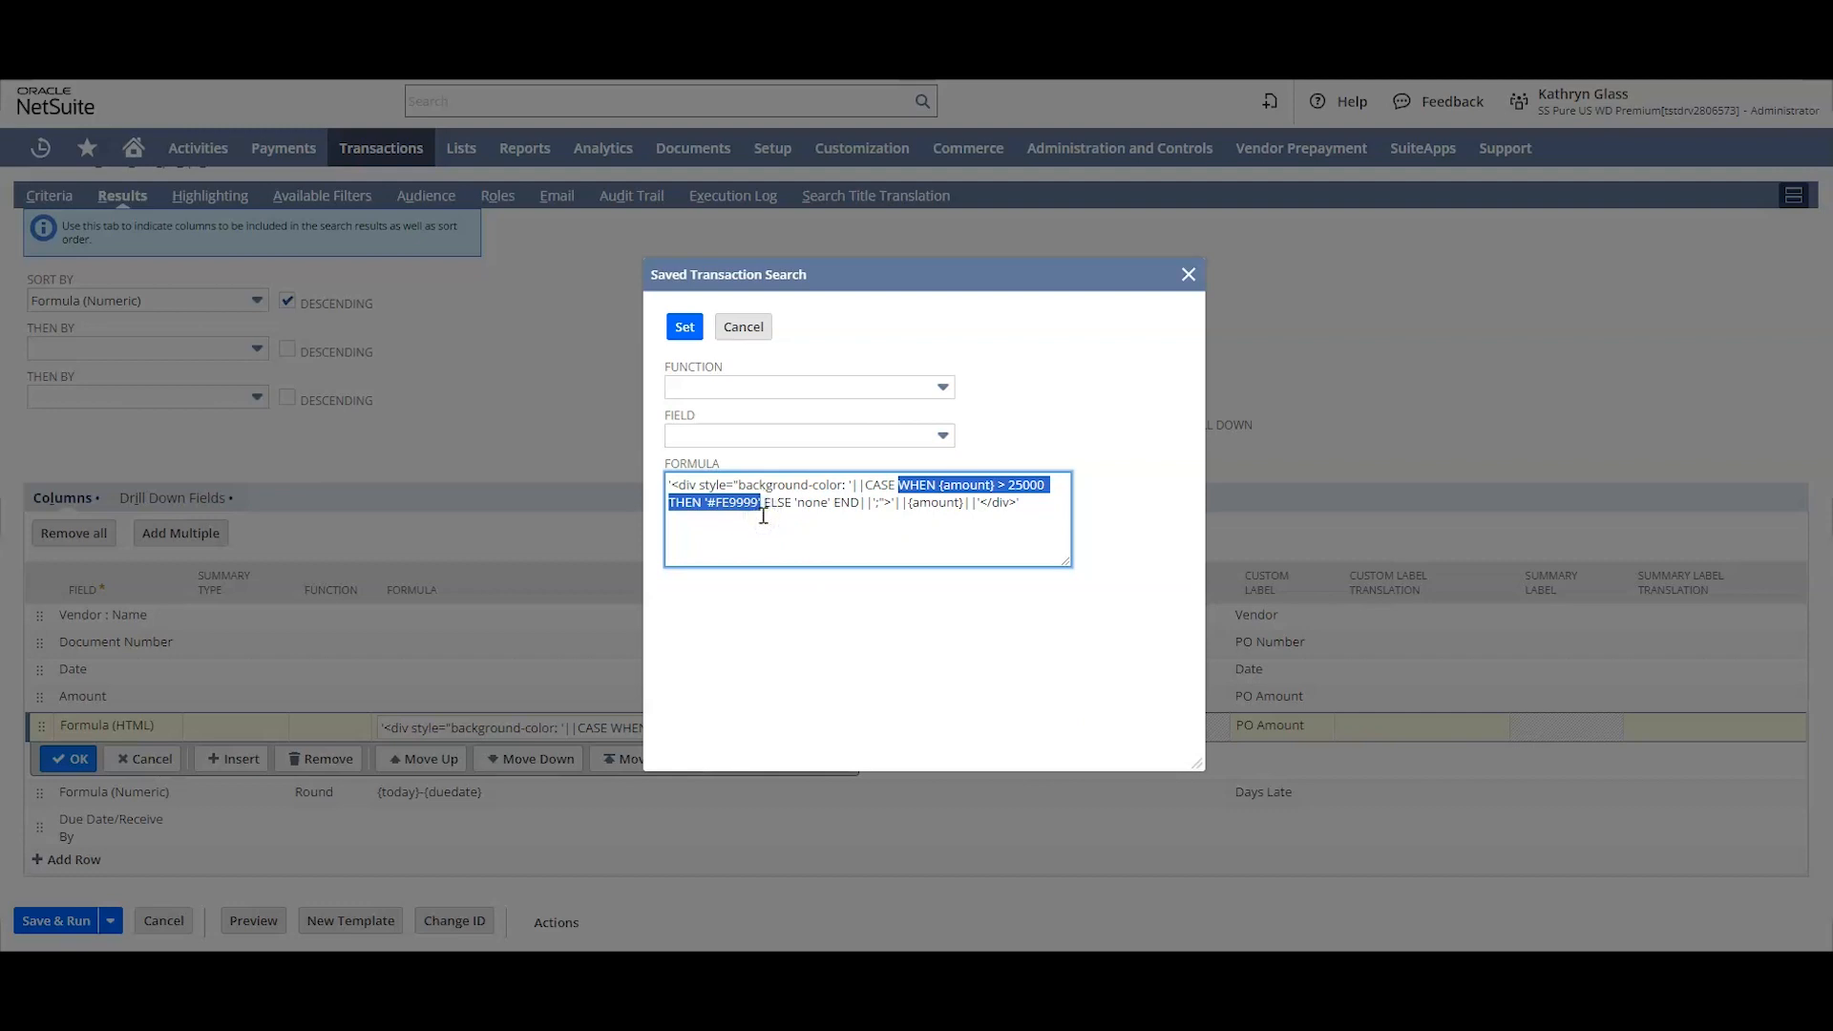
key(ctrl+c)
click(764, 504)
key(ctrl+v)
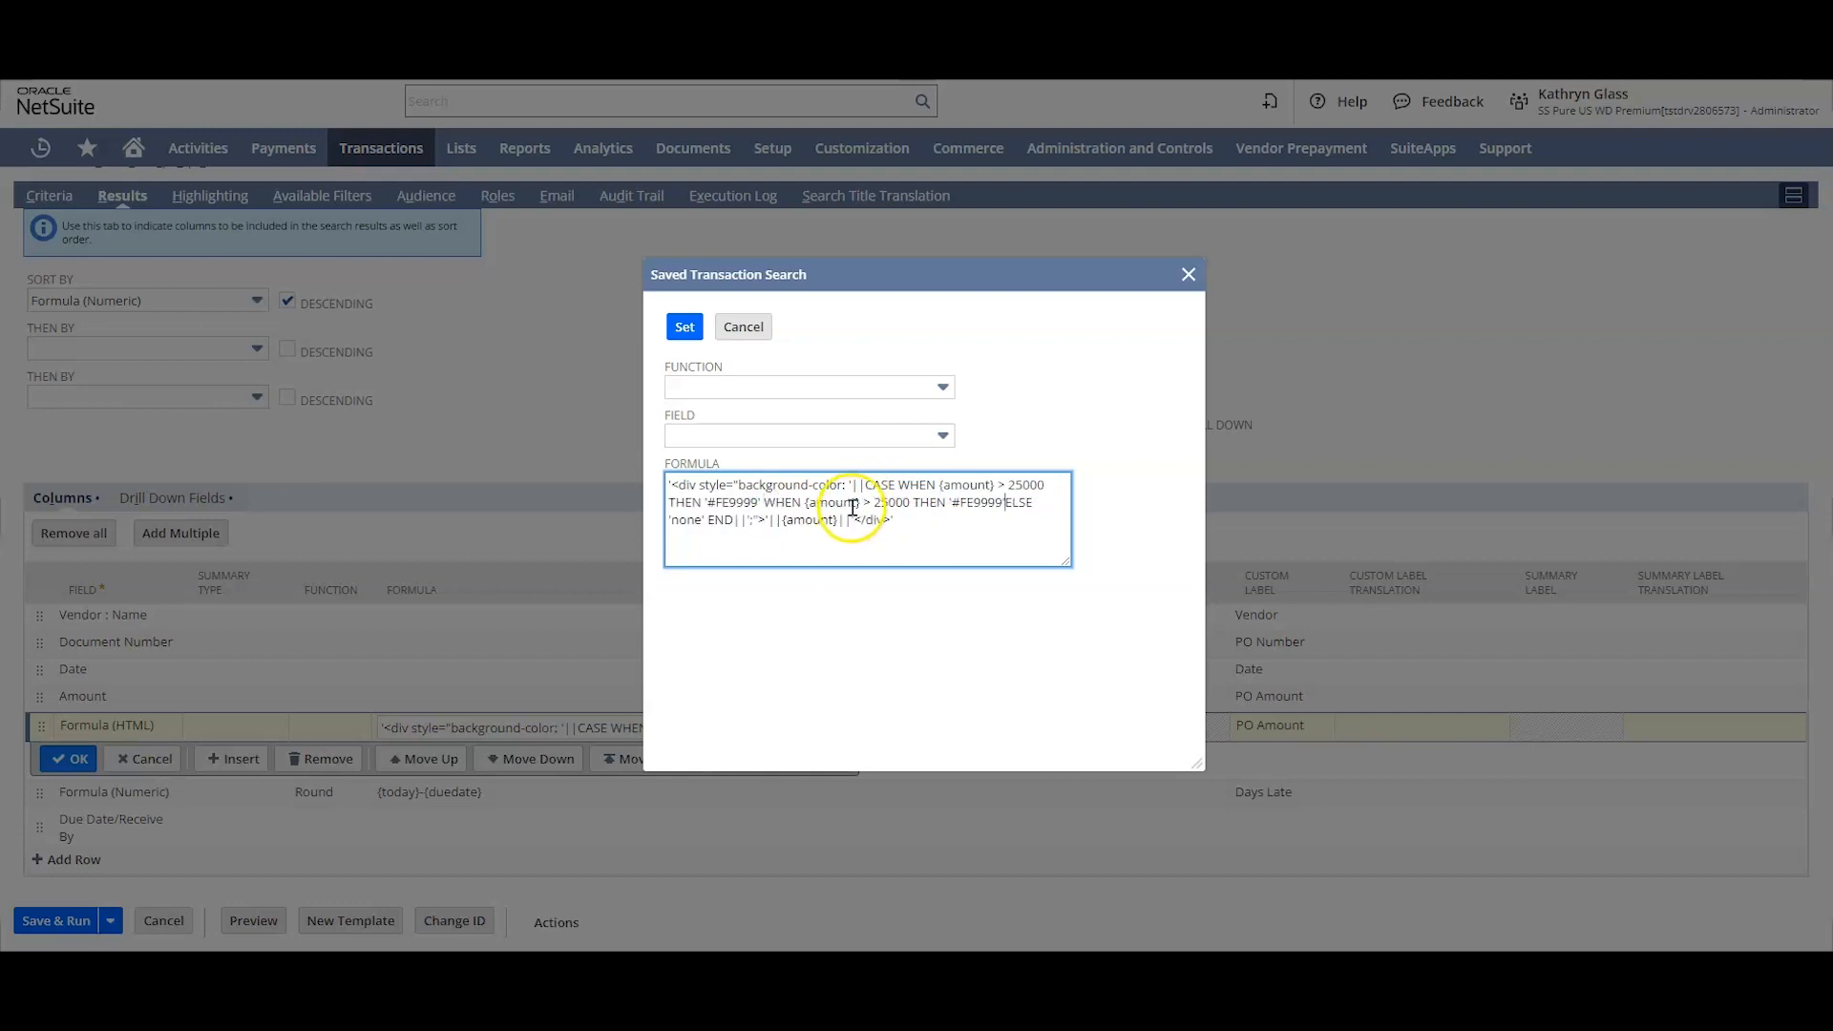
Step: In the duplicated WHEN clause, set the amount threshold to 4500 and the color to #FEFB99
drag(874, 502, 888, 502)
text(450)
key(BackSpace)
click(988, 501)
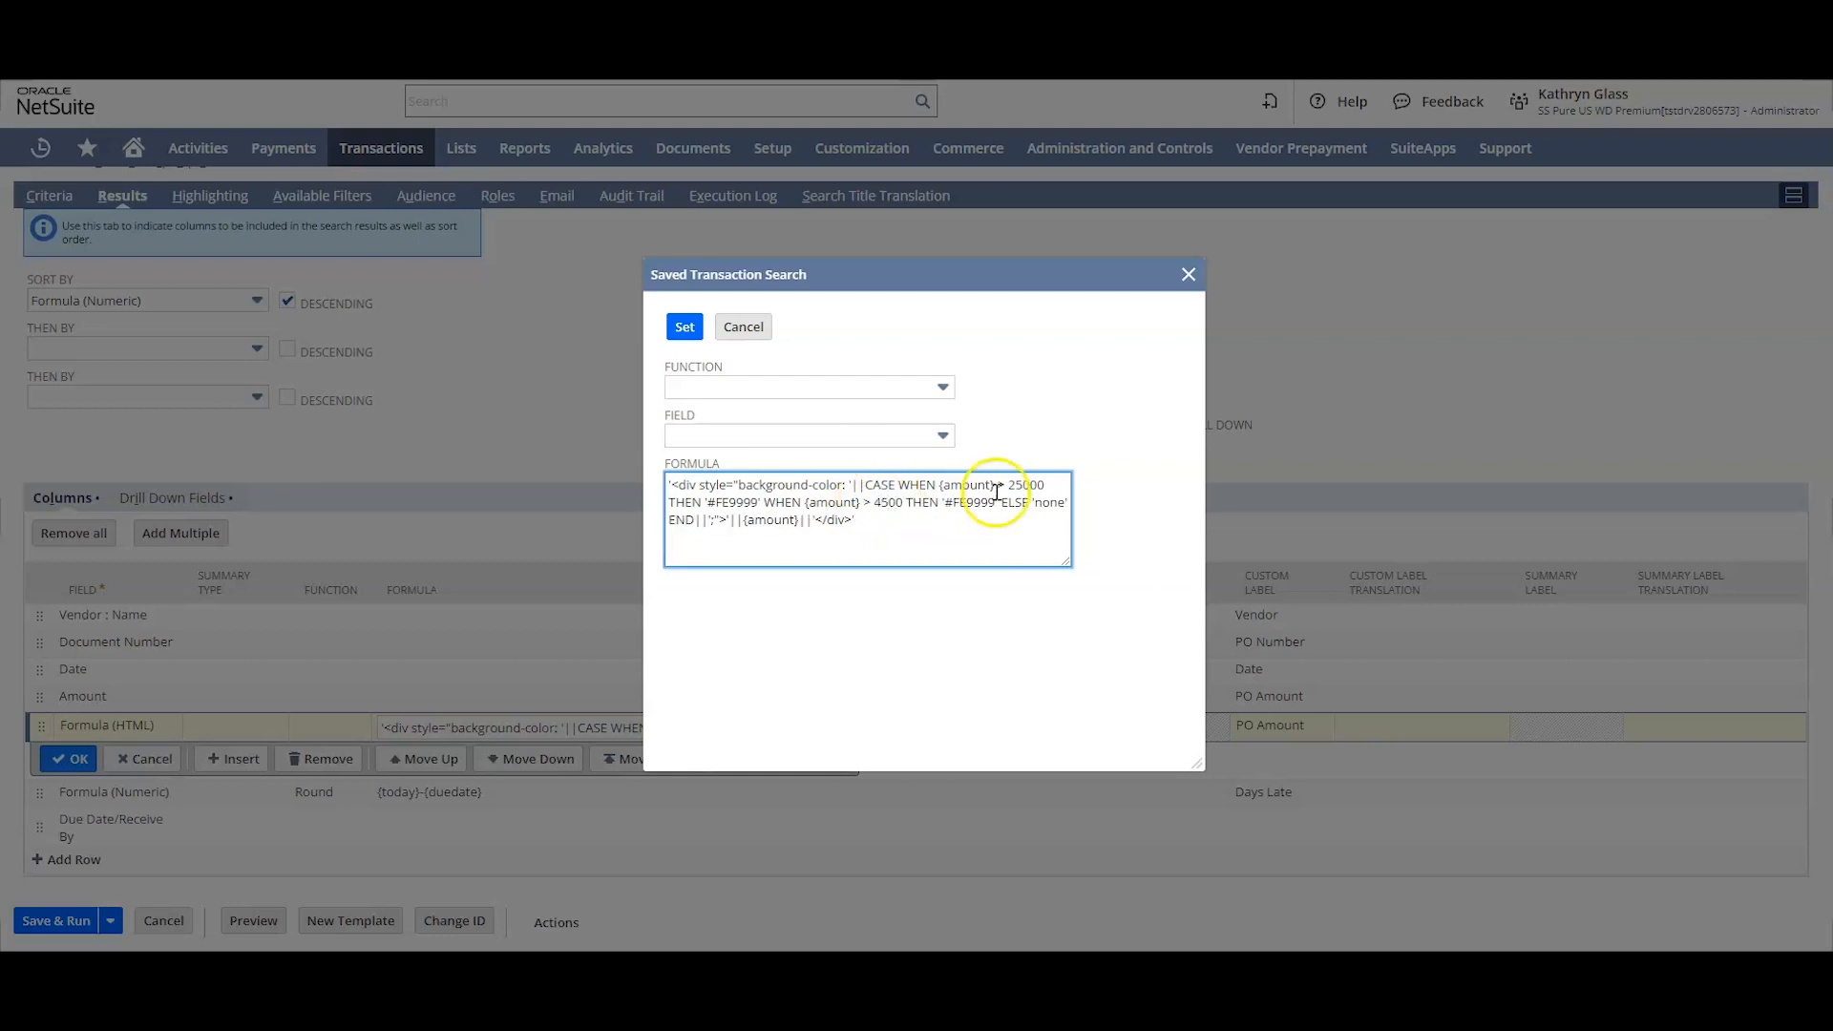
double_click(982, 504)
text(FB)
key(BackSpace)
text(EF)
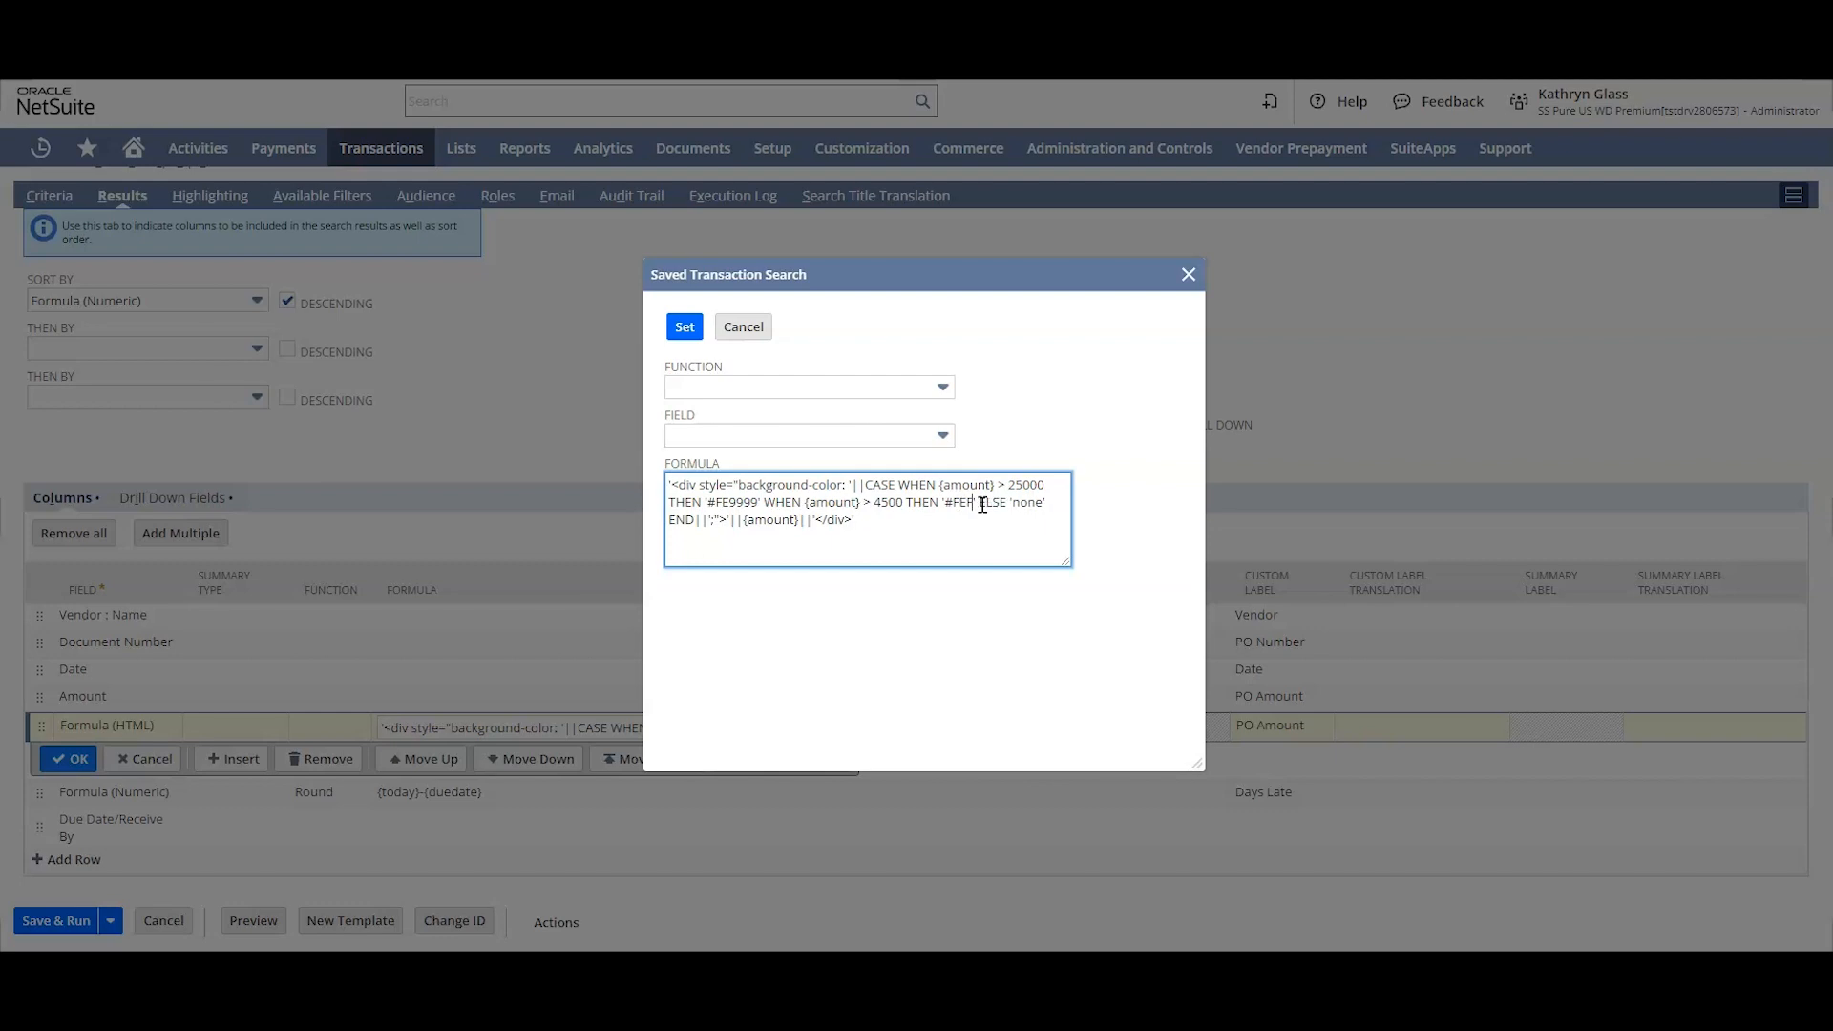
text(B99)
Step: Apply the two-condition formula to the Formula (HTML) column, then save and run the search
click(685, 327)
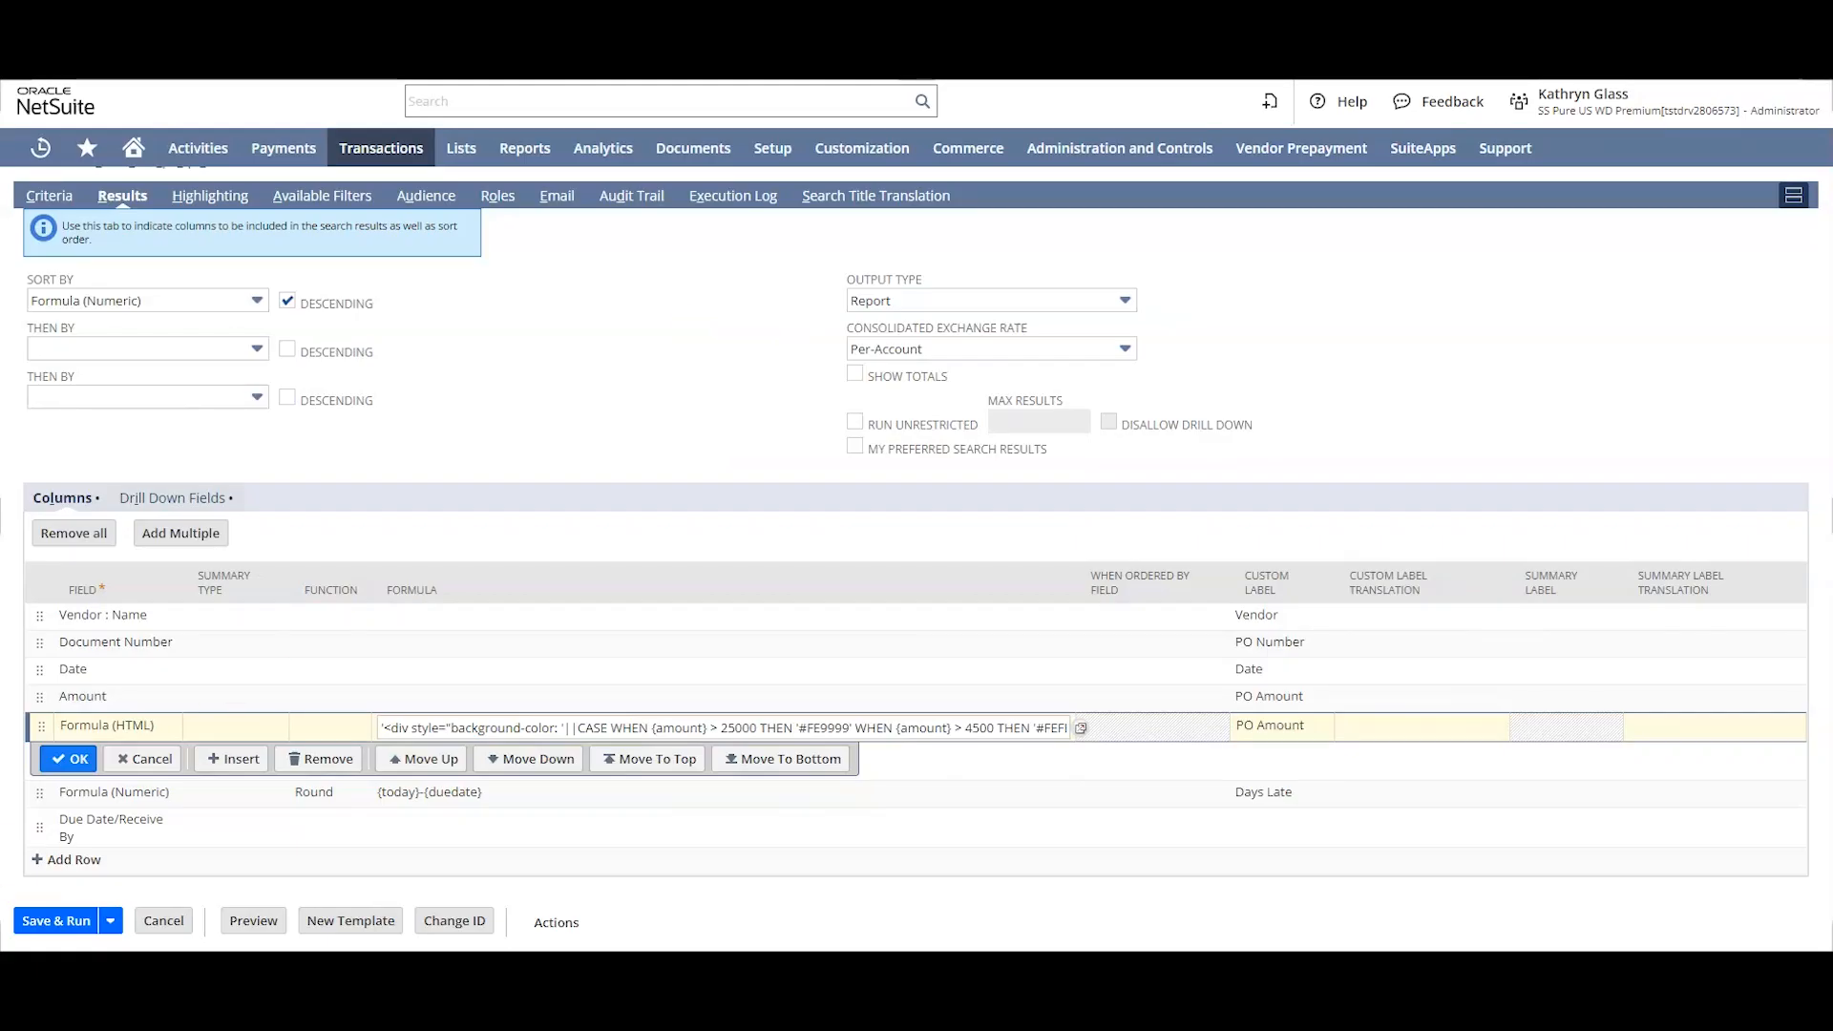
click(69, 759)
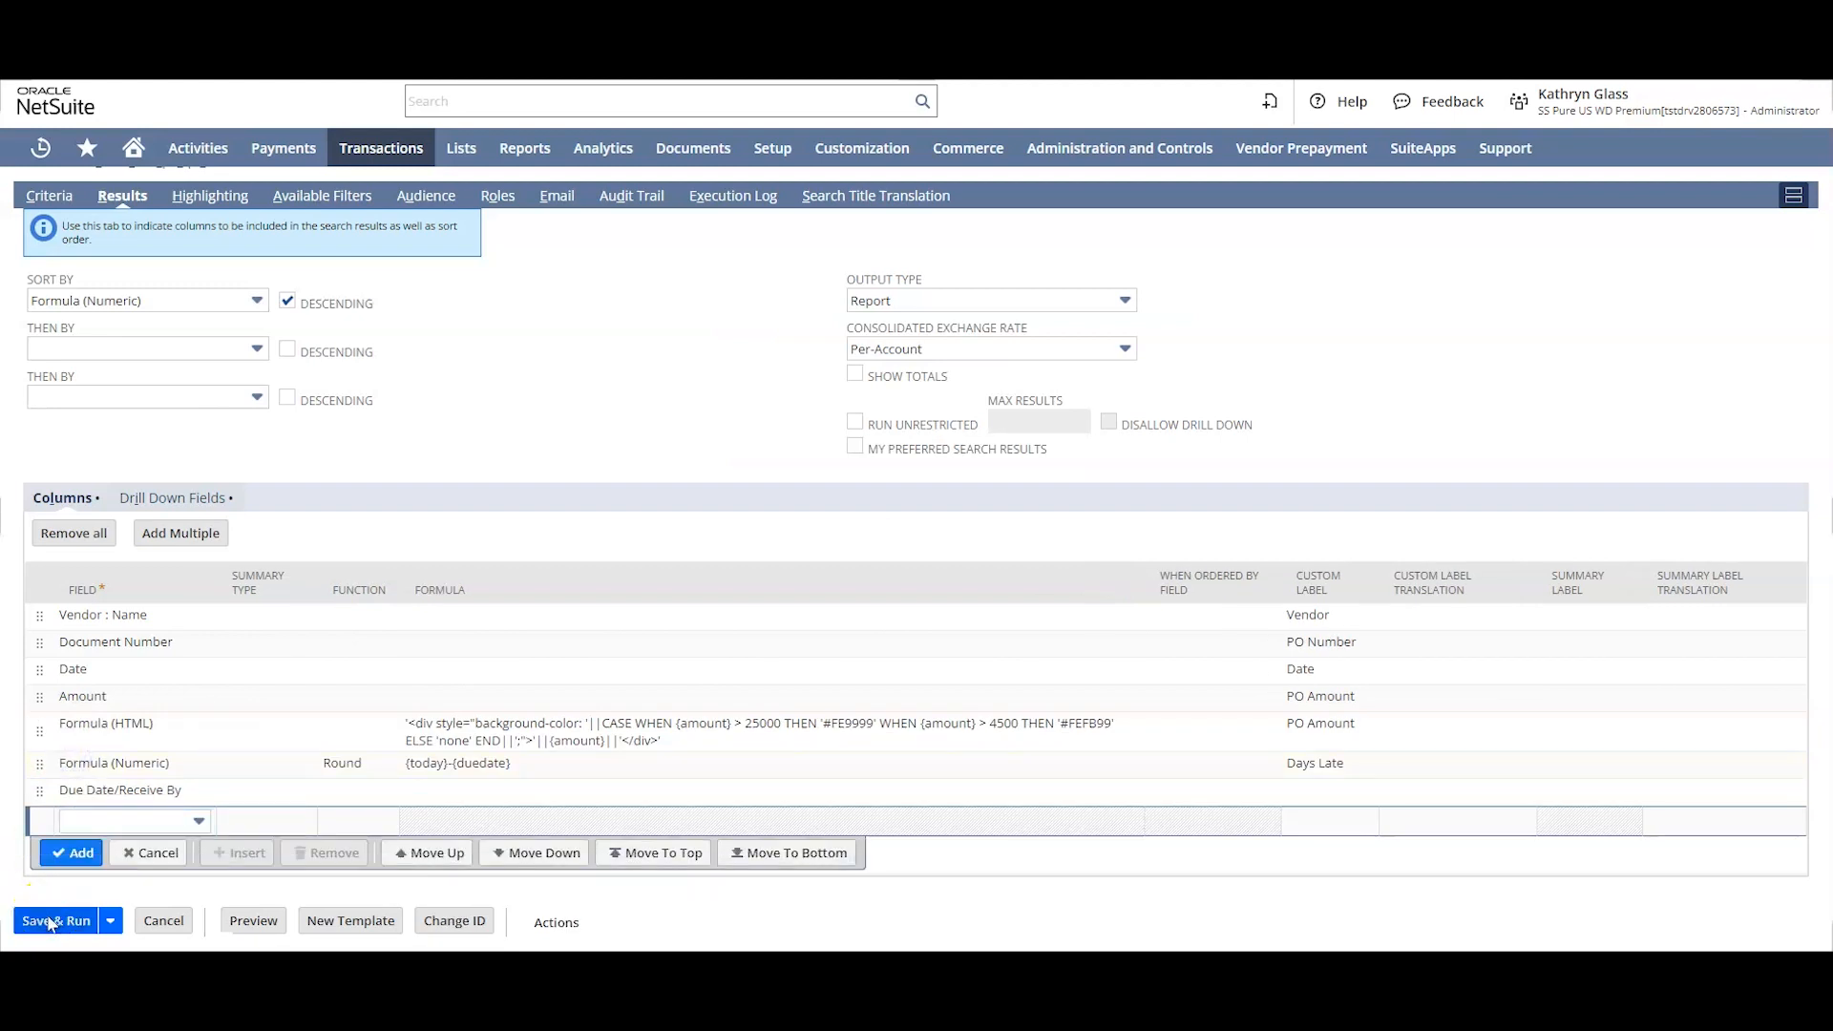
click(48, 921)
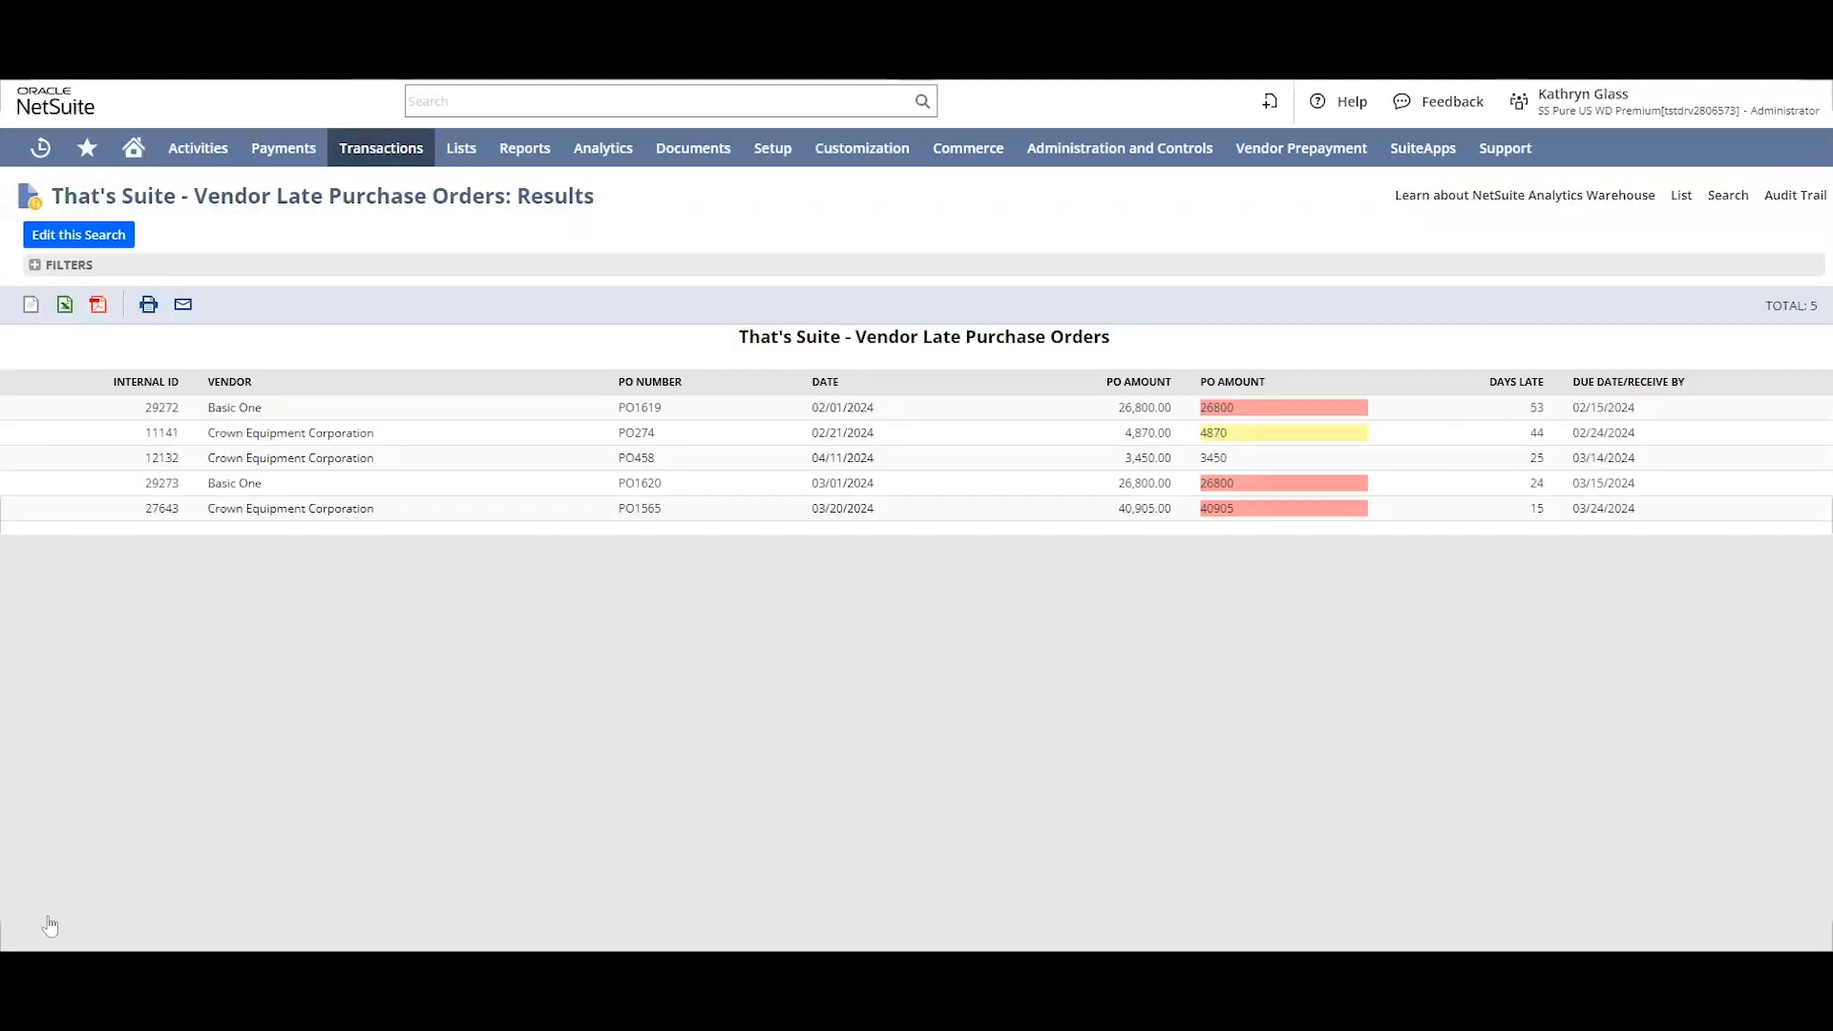